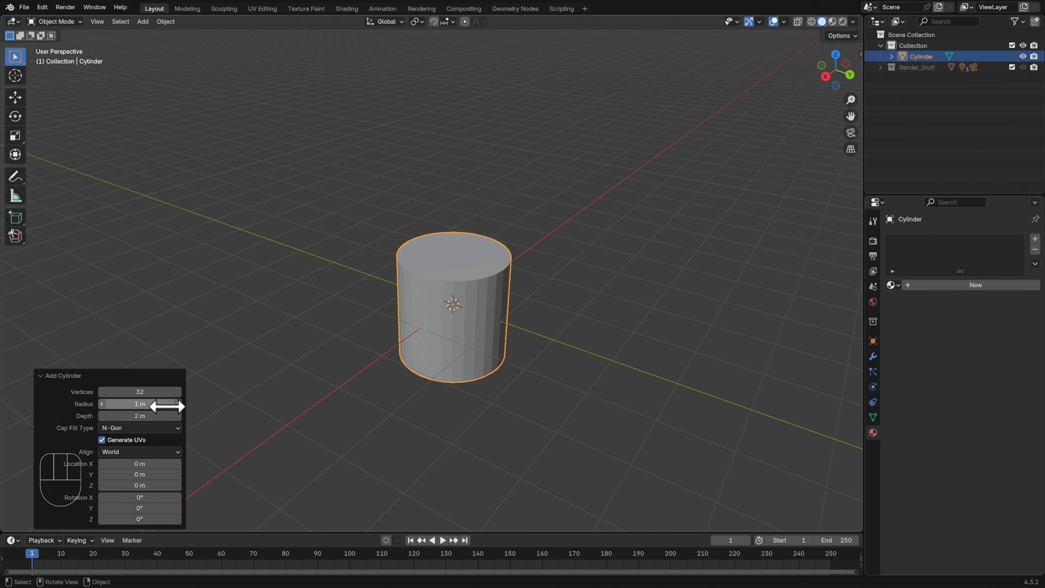
Set the newly added cylinder's vertex count to 12.
click(141, 392)
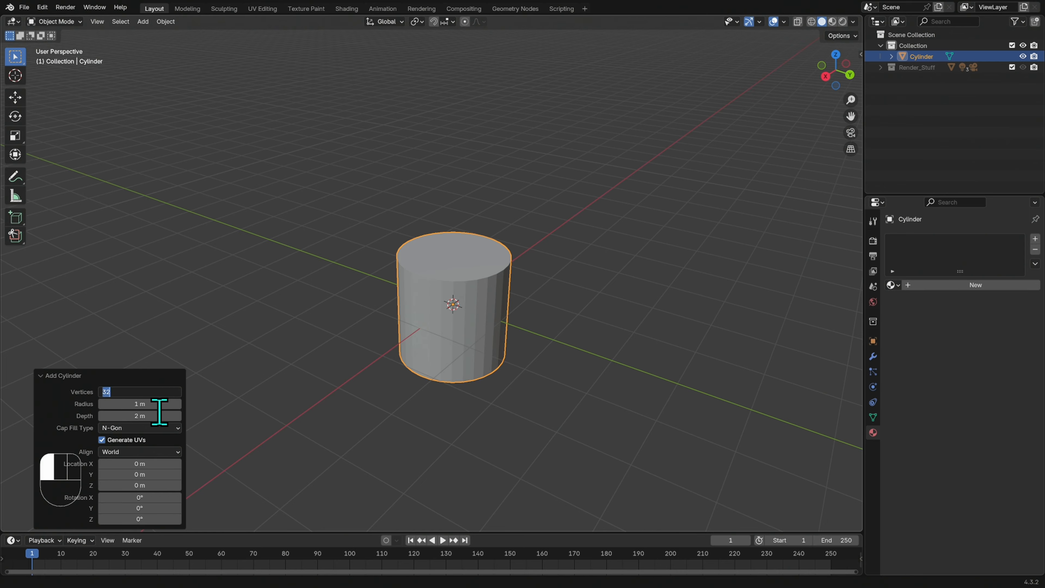
key(Return)
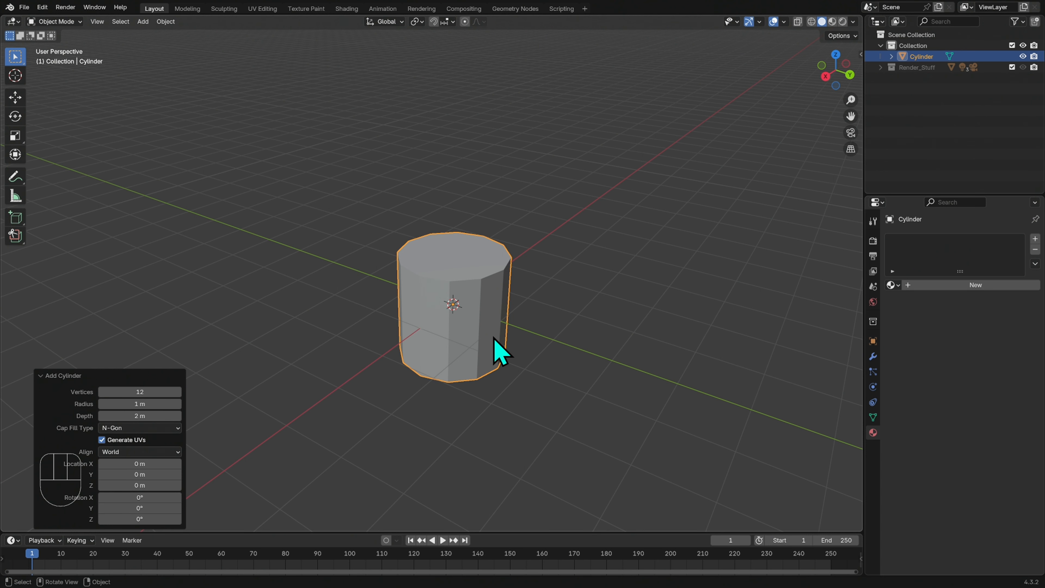
click(539, 332)
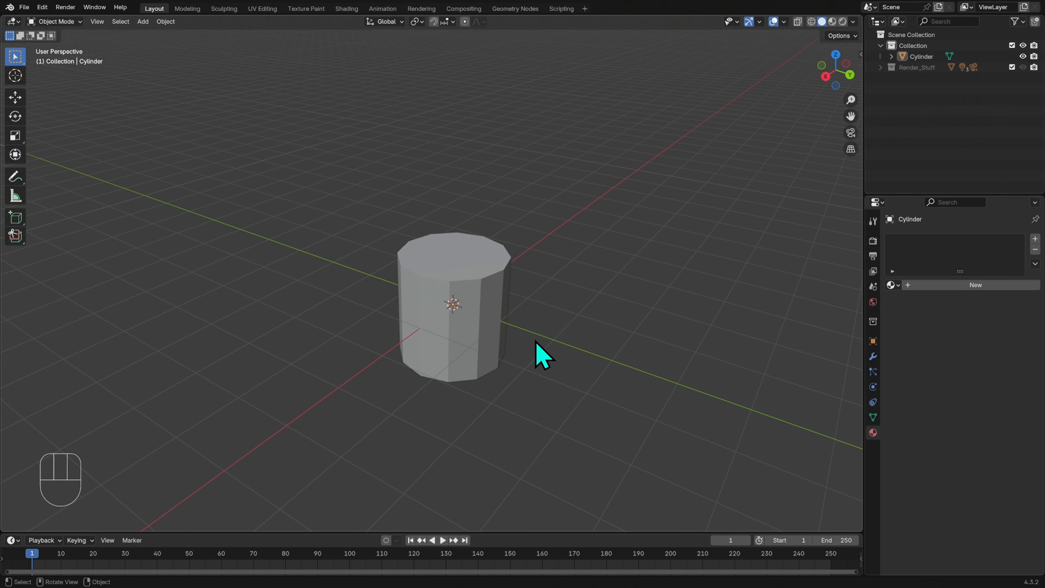
Enter Edit Mode on the cylinder and scale its whole mesh along Z to about 0.157, making a thin disc.
middle_drag(585, 328, 683, 281)
click(509, 314)
key(Tab)
click(496, 242)
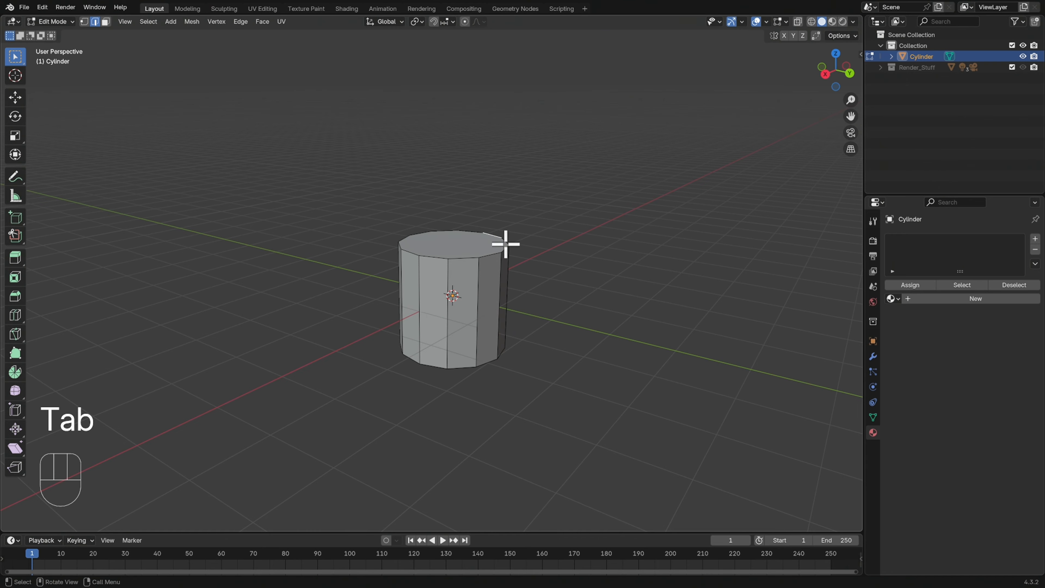
middle_drag(509, 267, 600, 272)
mouse_move(545, 335)
middle_down()
mouse_move(558, 327)
mouse_move(564, 285)
mouse_move(539, 302)
mouse_move(553, 319)
middle_up()
key(a)
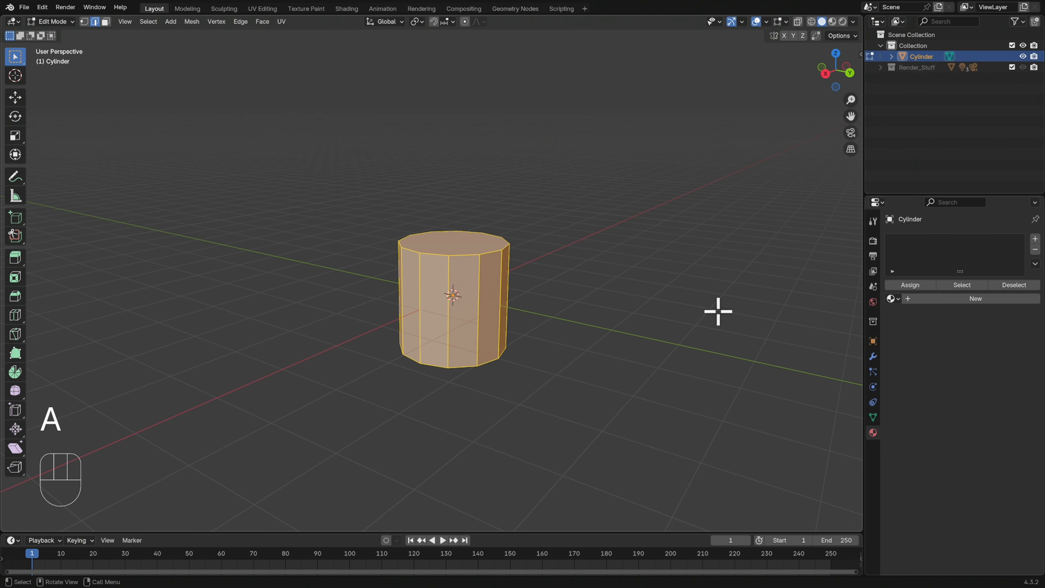
key(s)
key(z)
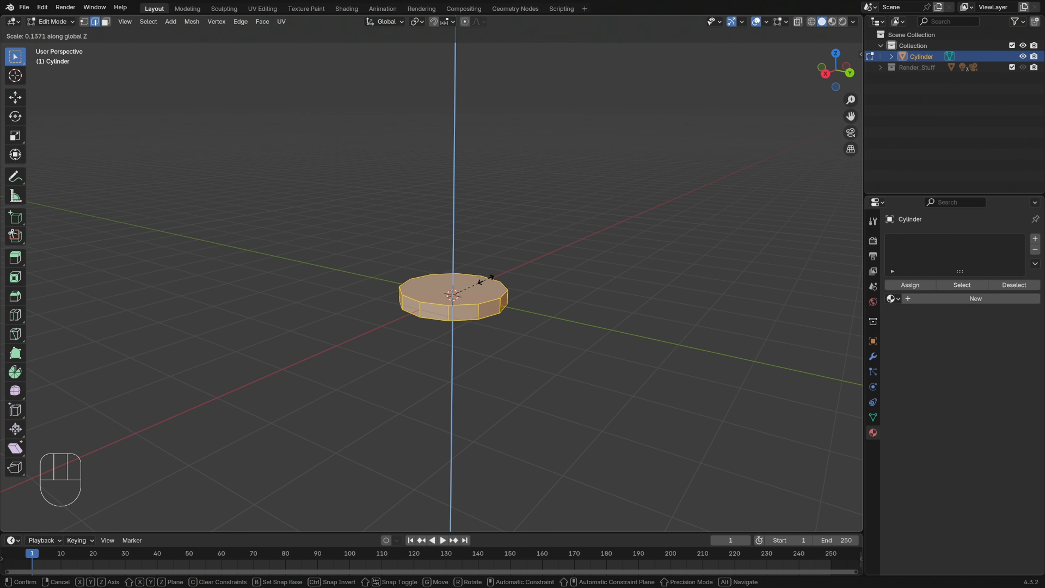
click(489, 276)
Rotate the whole disc mesh 90° about the X axis so it stands upright.
middle_drag(514, 295, 677, 275)
middle_drag(661, 332, 689, 328)
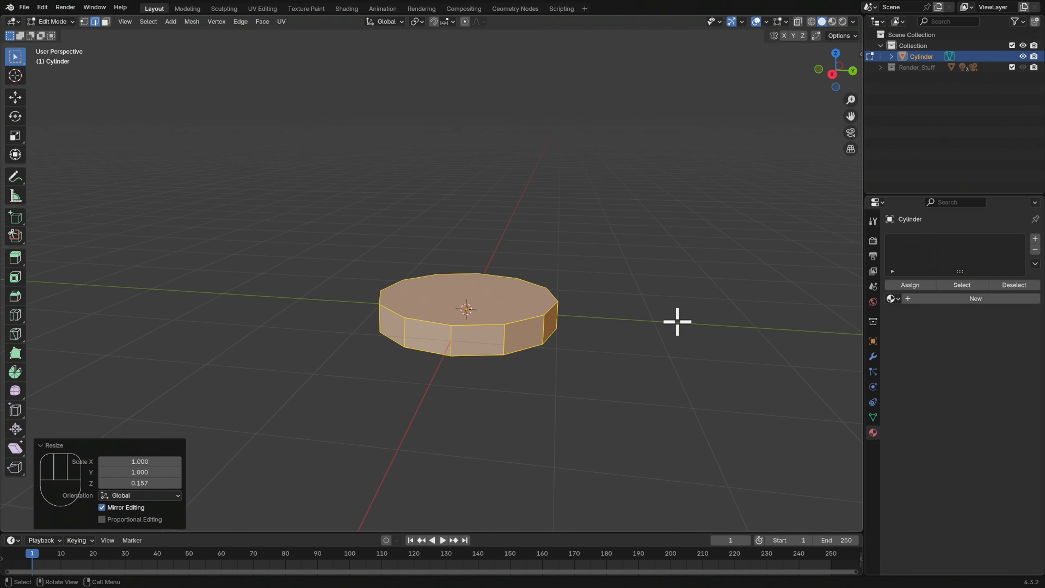
key(r)
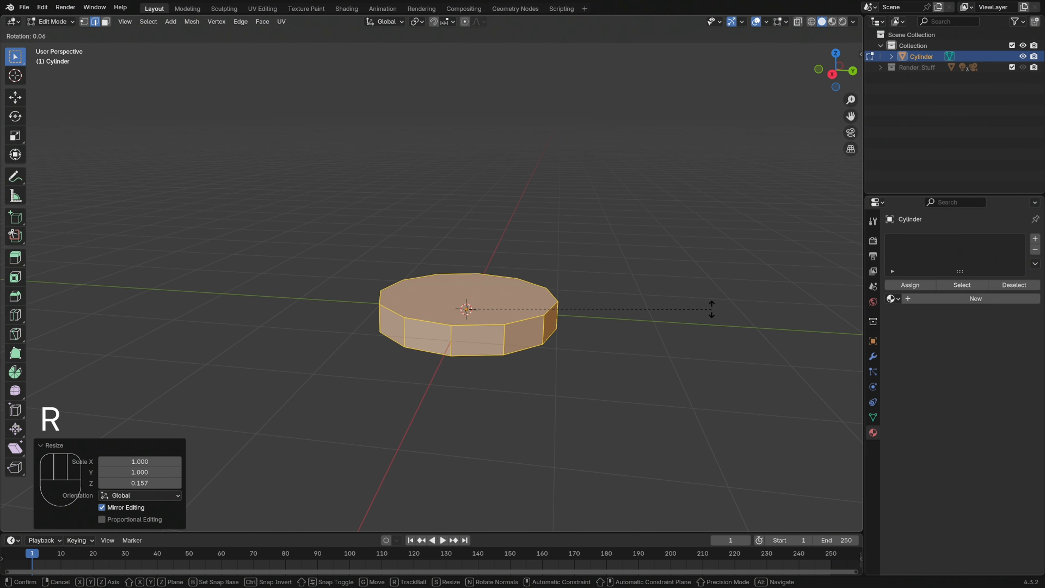
key(x)
key(9)
key(0)
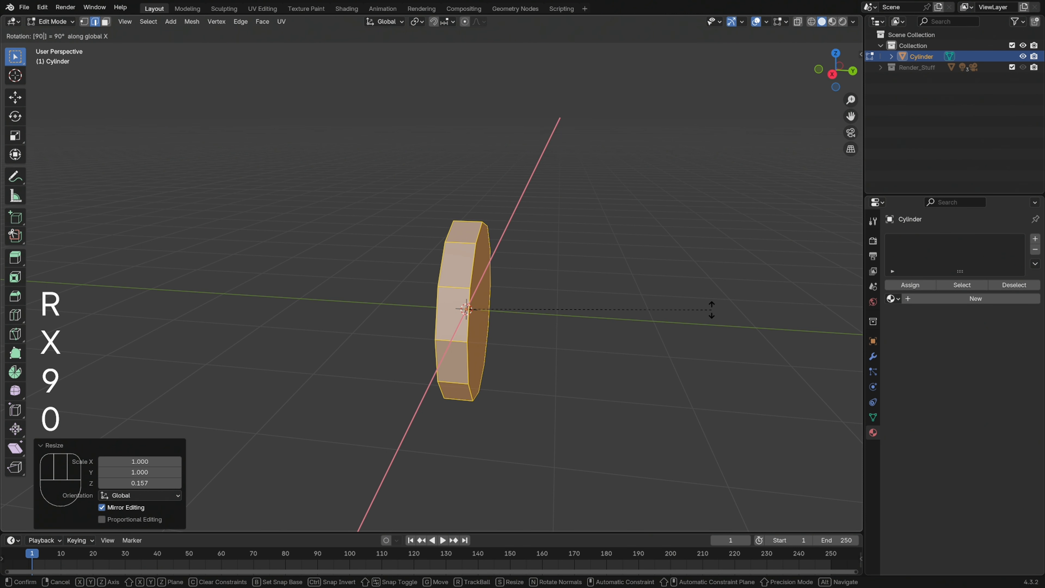
key(Return)
middle_drag(712, 308, 617, 316)
click(607, 313)
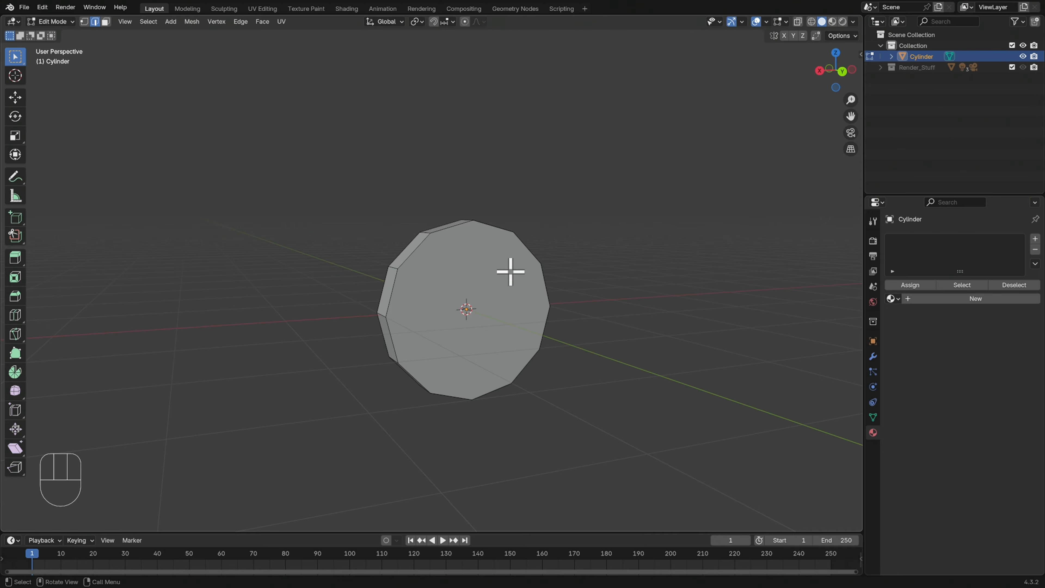
Select the disc's two large flat faces in face mode and inset them by about 0.12 m.
middle_drag(491, 306, 531, 293)
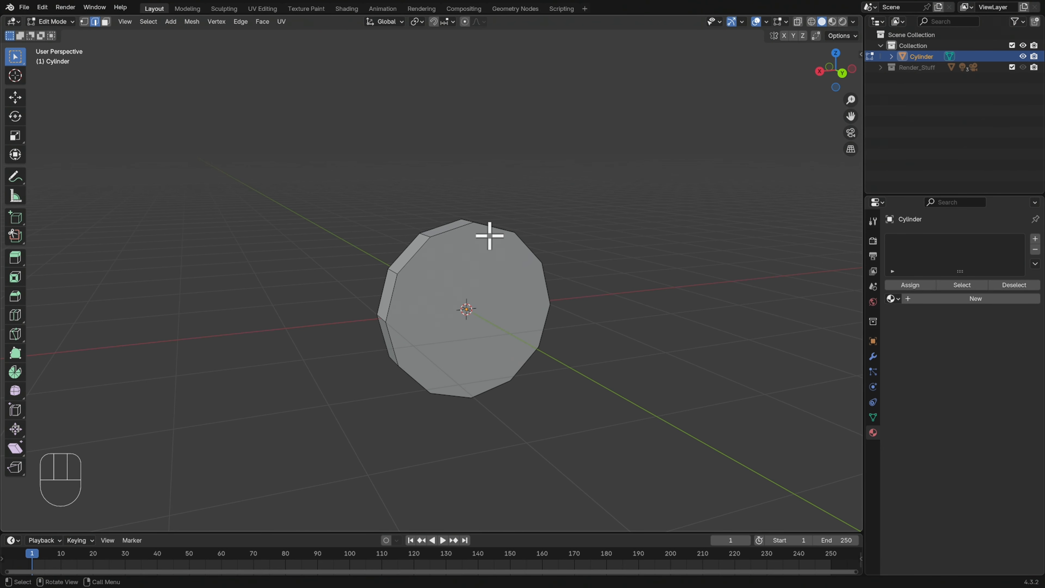
middle_drag(566, 328, 521, 339)
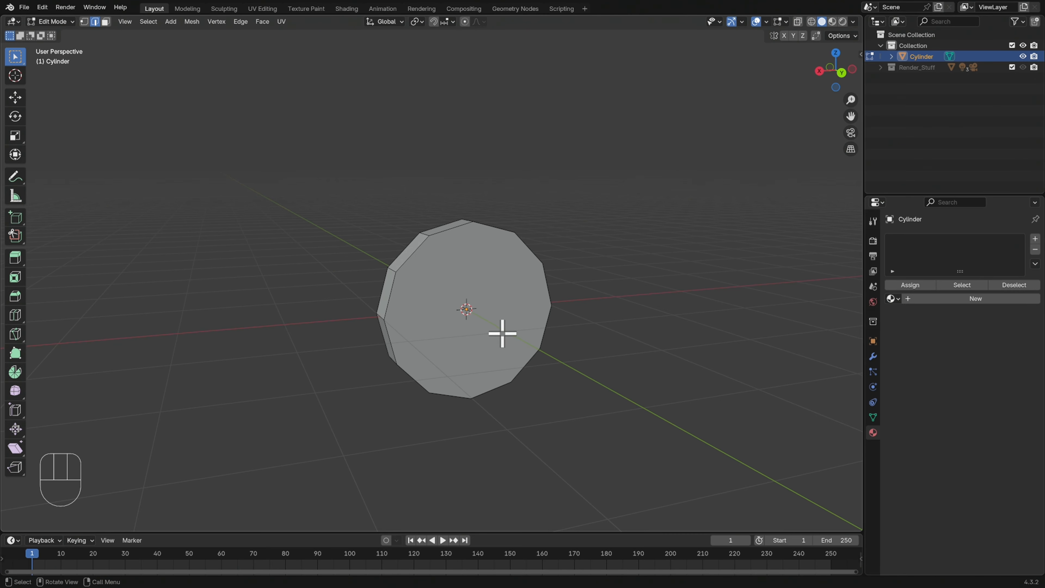
key(3)
click(533, 320)
middle_drag(534, 320, 577, 296)
shift+click(509, 333)
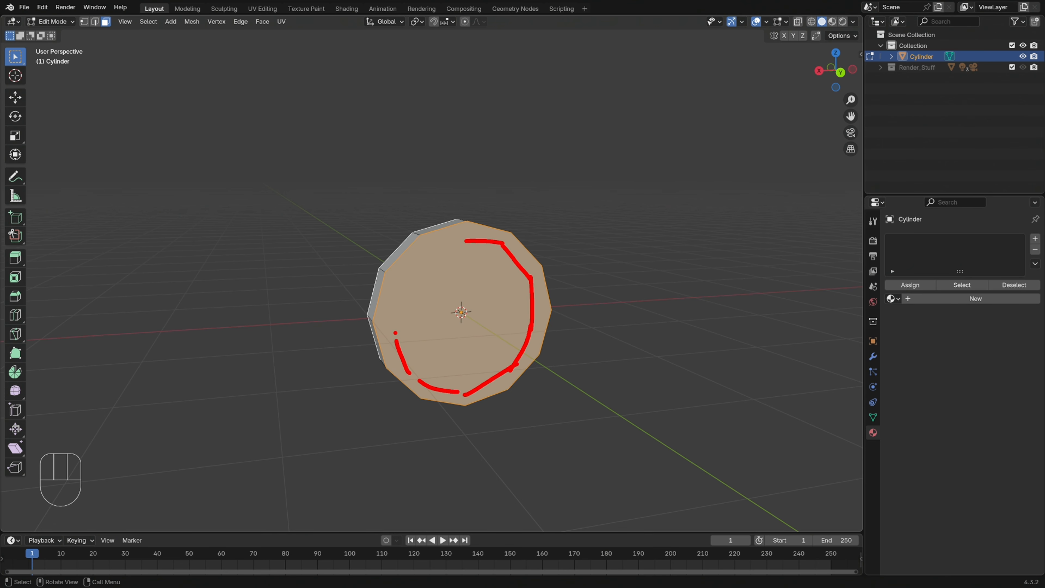
middle_drag(501, 345, 542, 289)
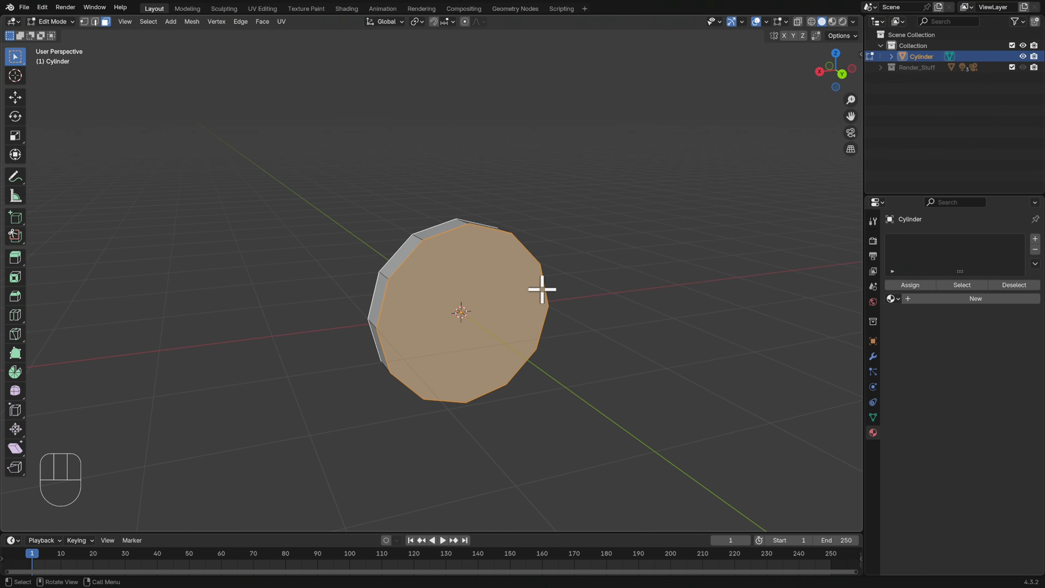
key(i)
click(710, 278)
Extrude the inset faces along their normals slightly into the disc, leaving a raised rim on both sides.
middle_drag(683, 291, 660, 297)
ctrl+middle_drag(573, 316, 629, 309)
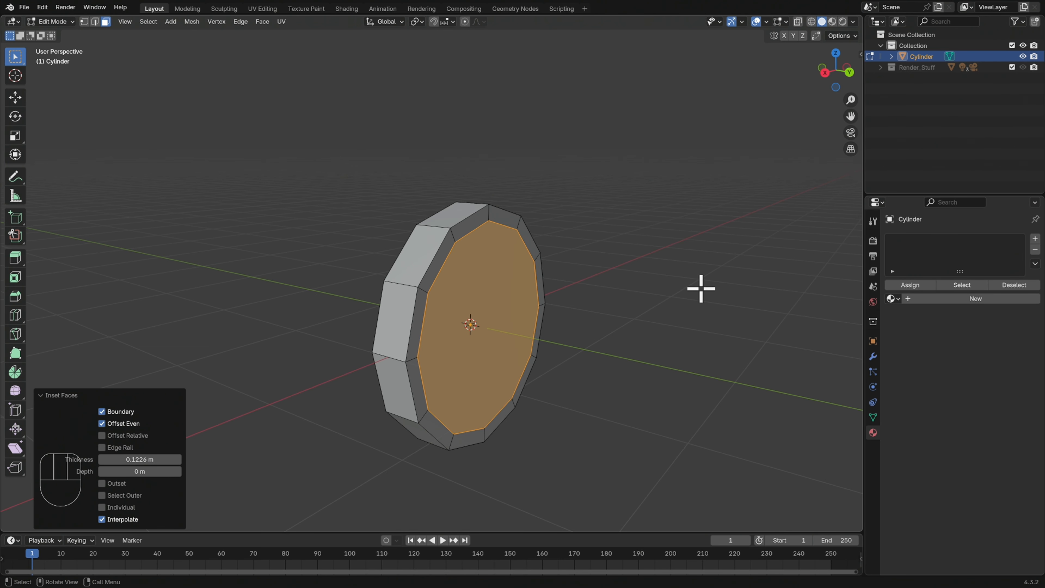
key(alt+e)
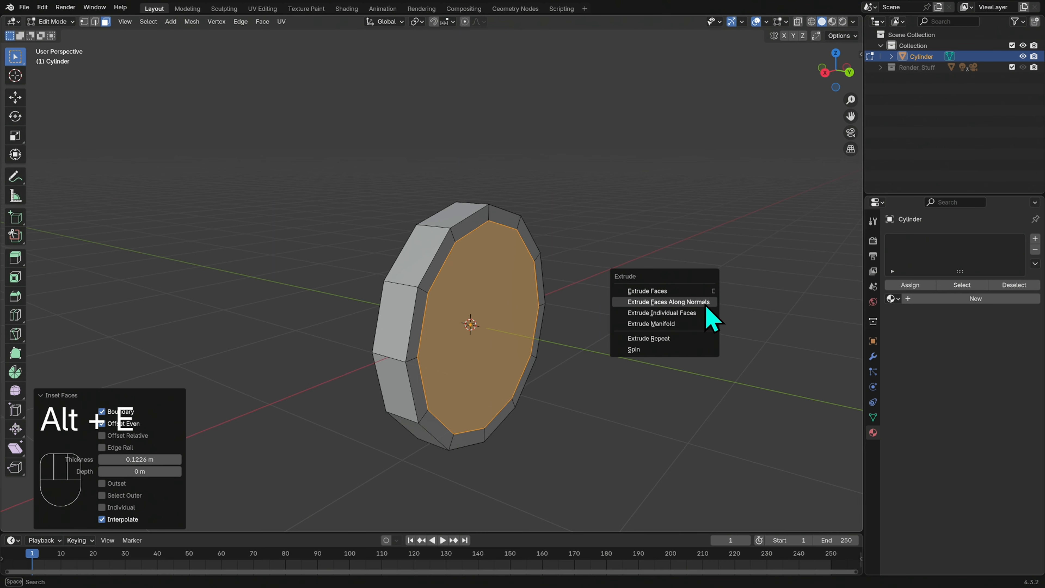
click(706, 306)
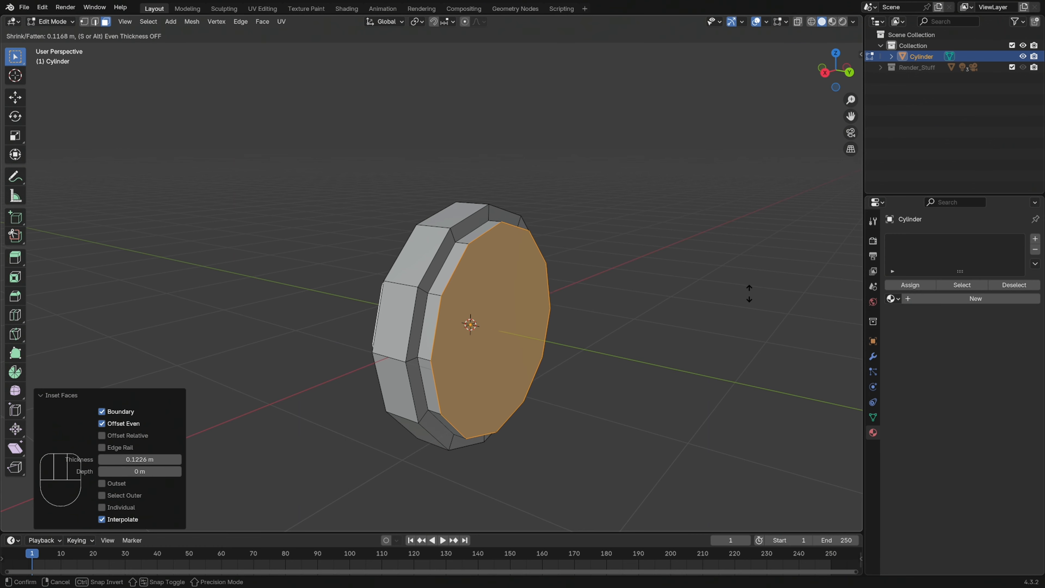
click(722, 301)
click(720, 304)
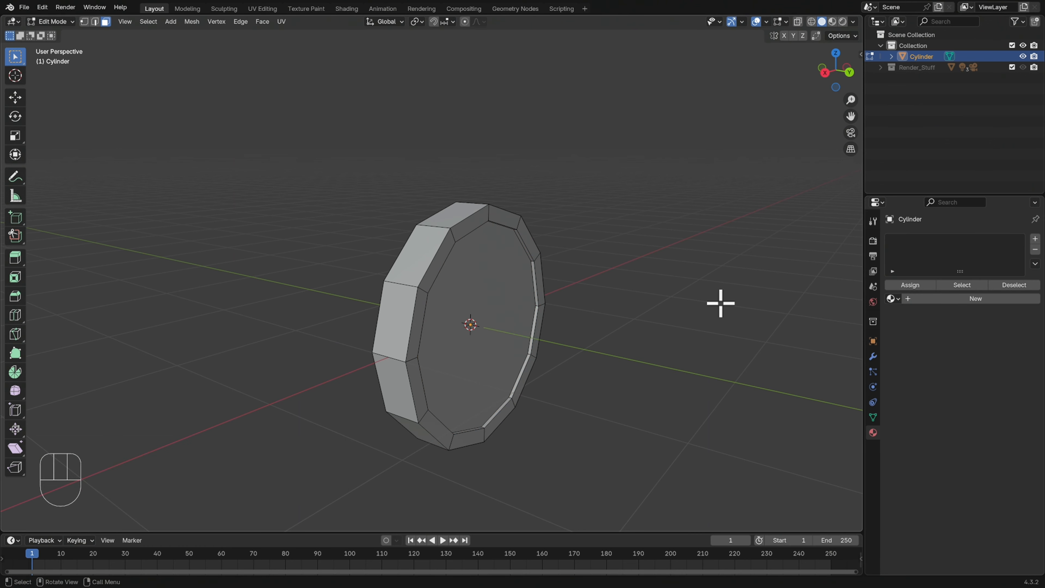
Return to Object Mode and add a cube mesh at the disc's center.
middle_drag(703, 304, 609, 319)
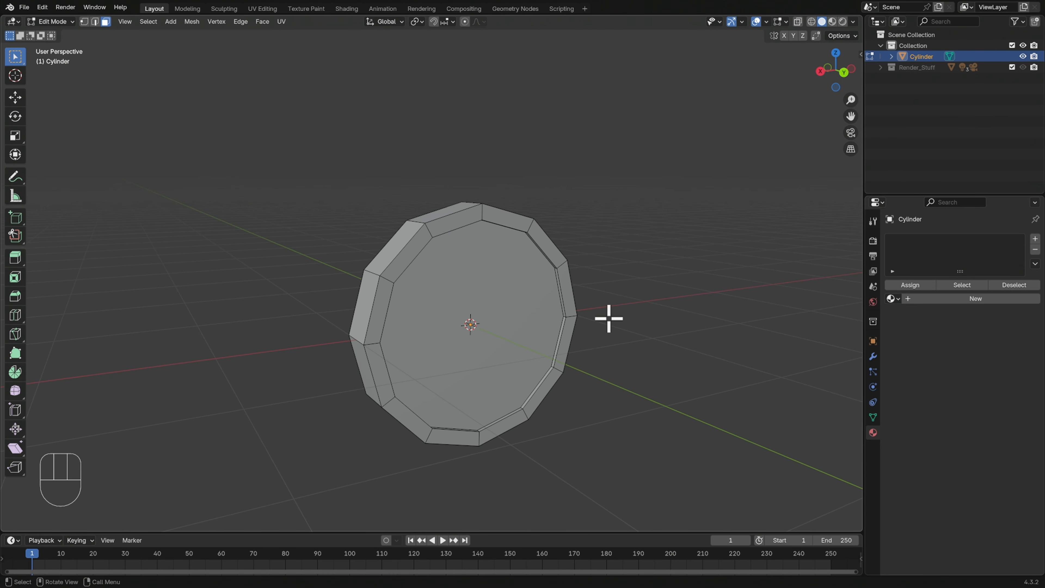
mouse_move(624, 357)
middle_down()
mouse_move(532, 362)
mouse_move(628, 352)
middle_up()
middle_drag(619, 316, 627, 324)
key(Tab)
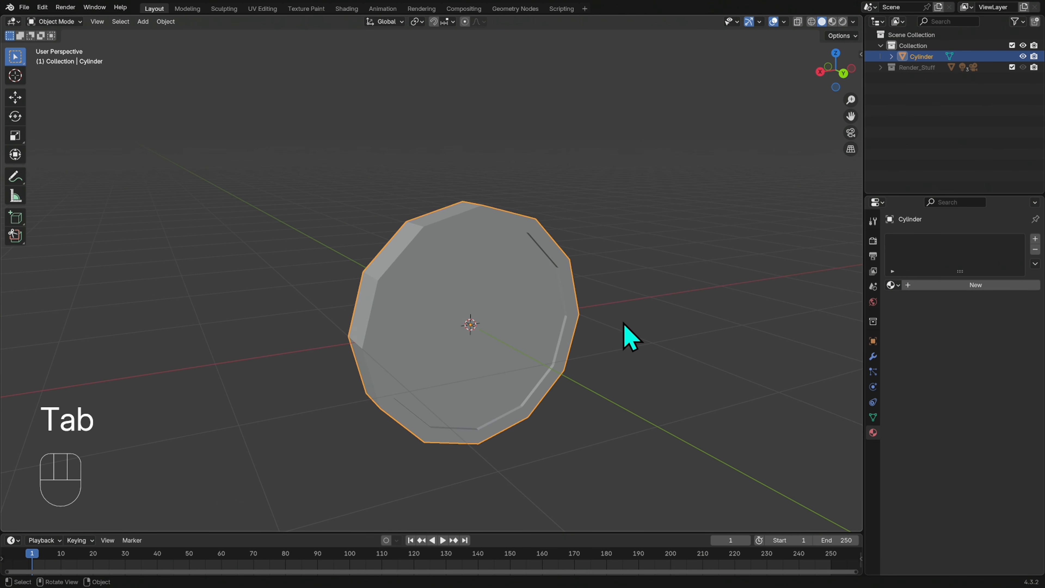
key(shift+a)
mouse_move(674, 325)
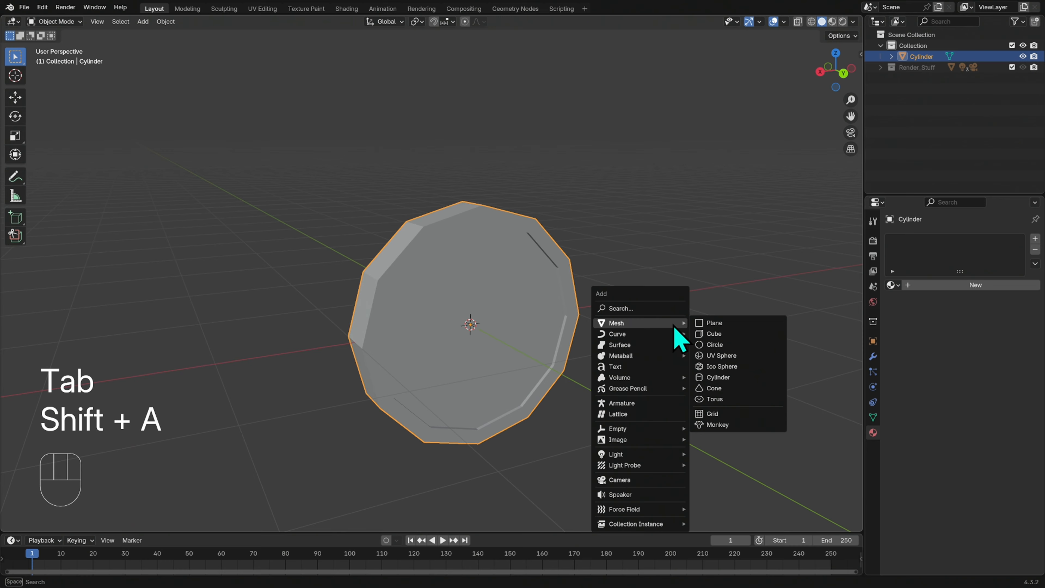
click(734, 334)
Scale the cube's mesh down in Edit Mode to a small block just protruding from the disc's center.
middle_drag(685, 299, 703, 315)
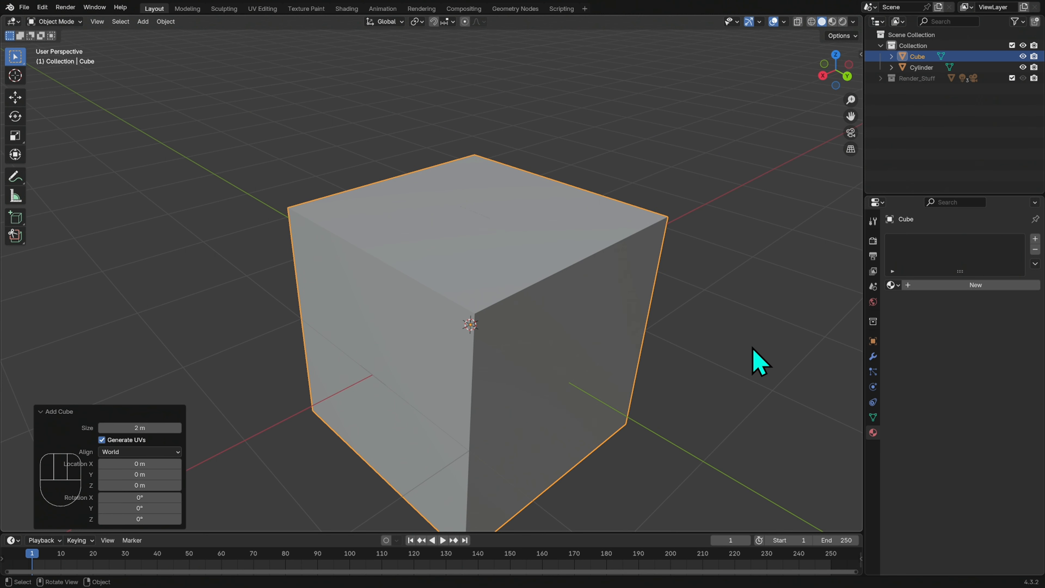
key(Tab)
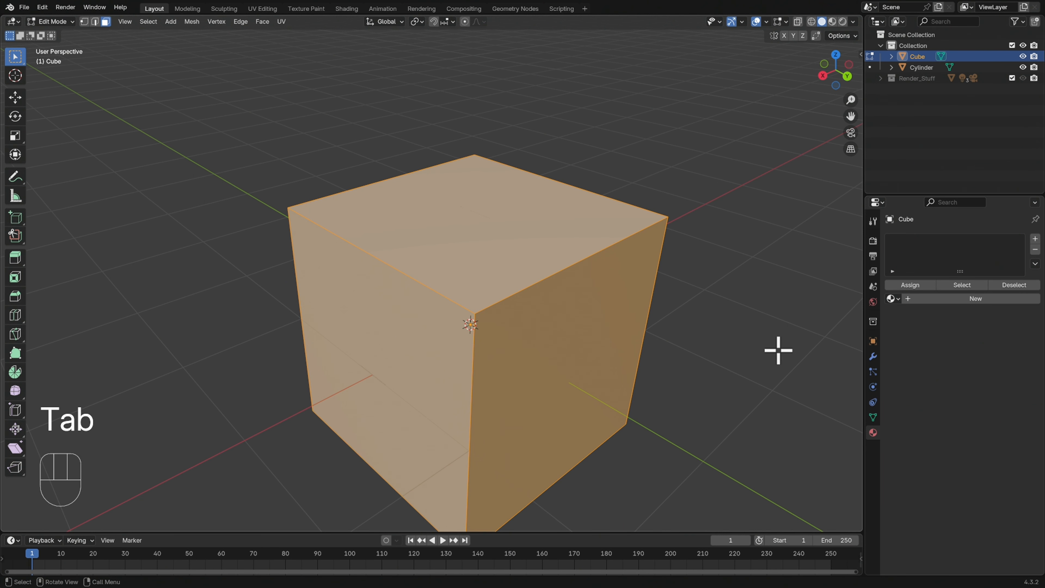
key(s)
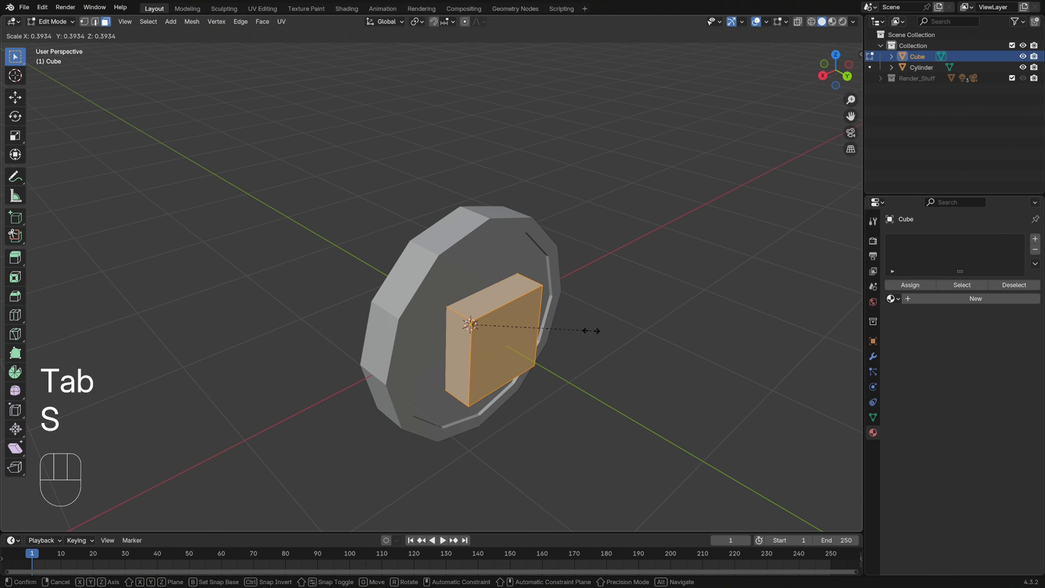
click(524, 332)
middle_drag(525, 338, 636, 306)
key(Tab)
Switch to the UV Editing workspace and widen the UV editor area.
shift+middle_drag(642, 292, 671, 306)
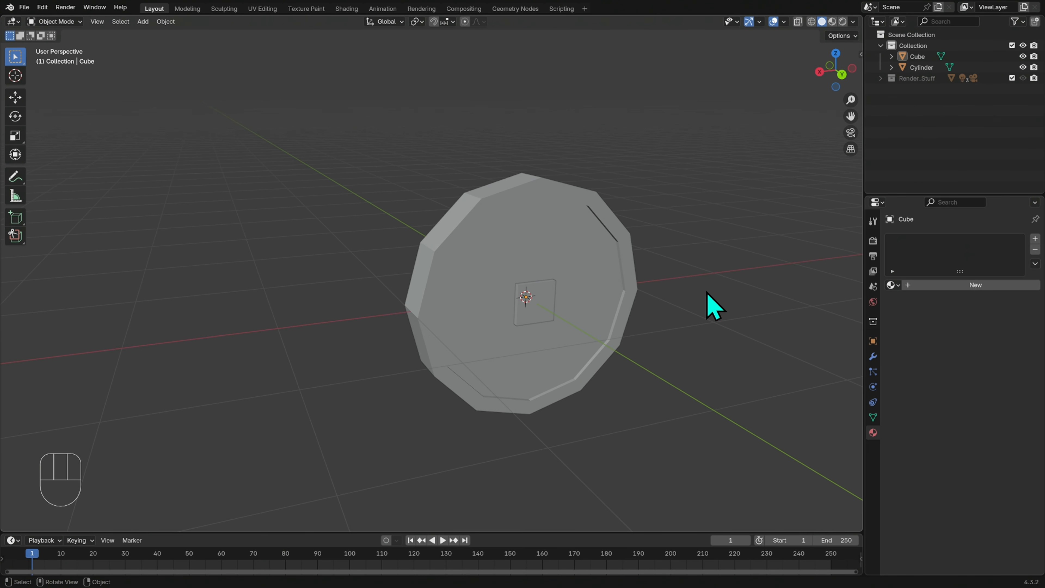
shift+middle_drag(735, 299, 697, 306)
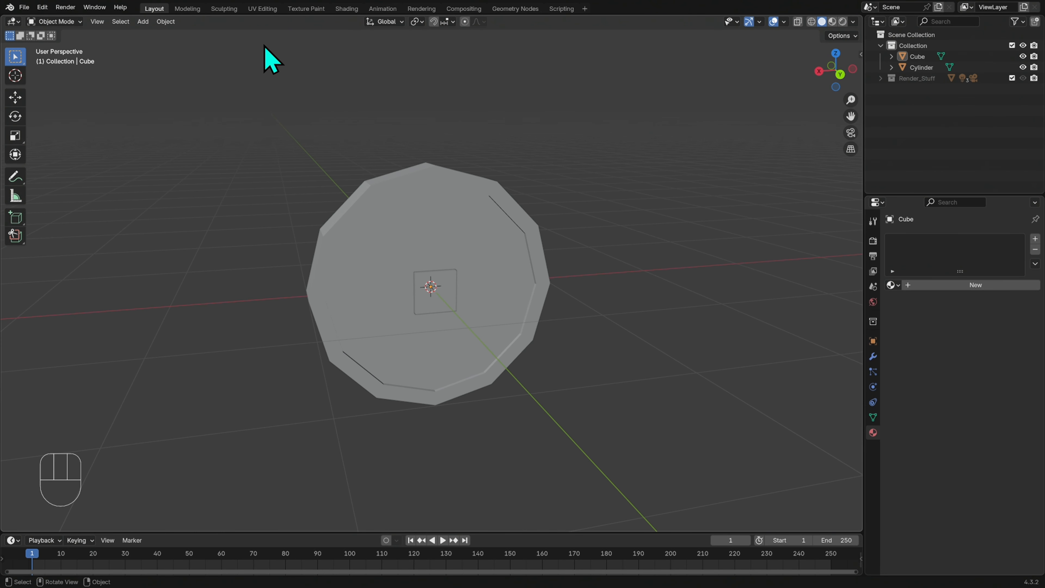
click(264, 10)
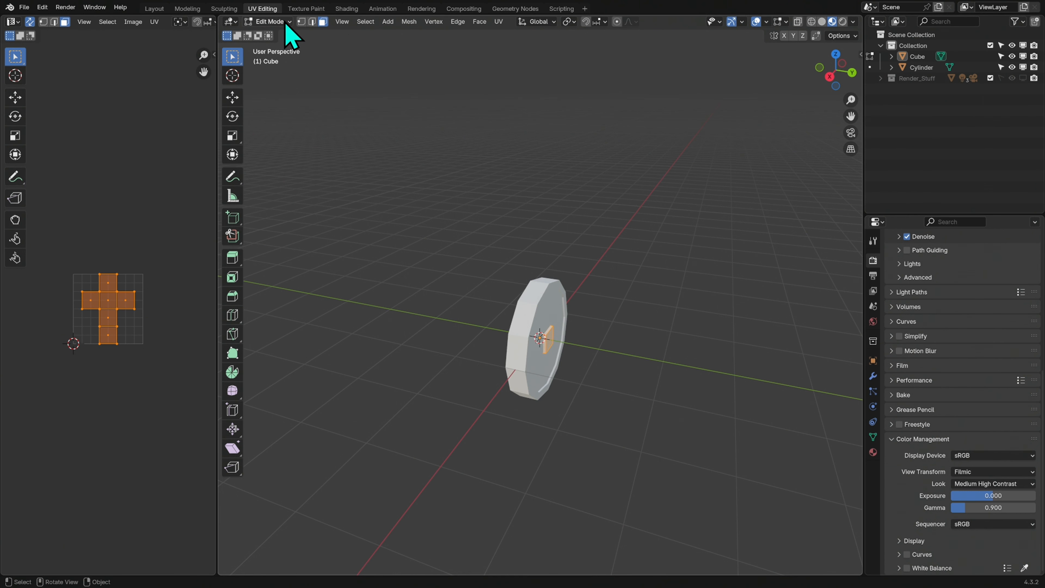
middle_drag(674, 358, 609, 341)
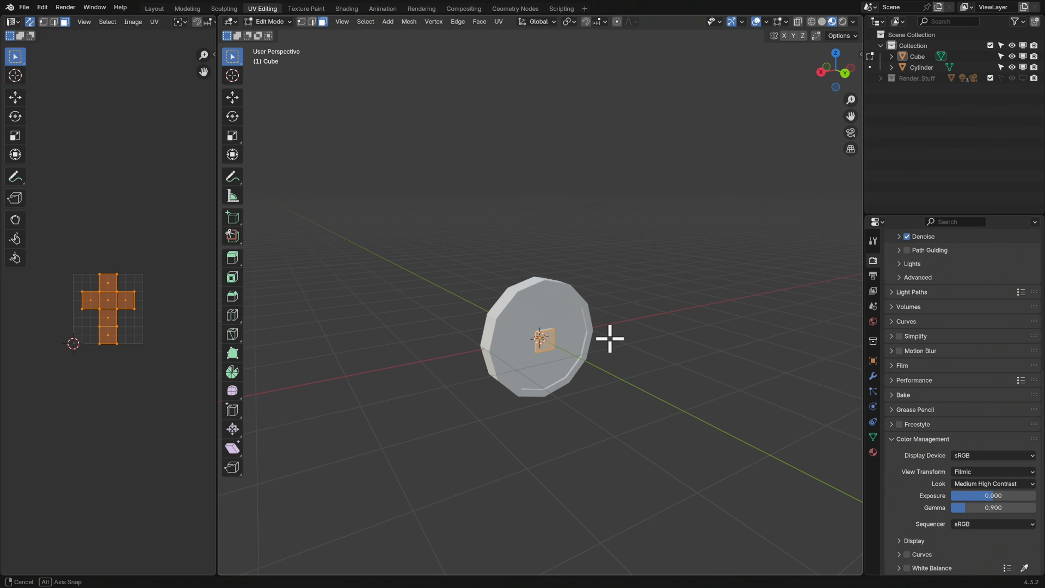
drag(216, 236, 327, 238)
scroll(807, 257, up, 4)
middle_drag(725, 308, 692, 346)
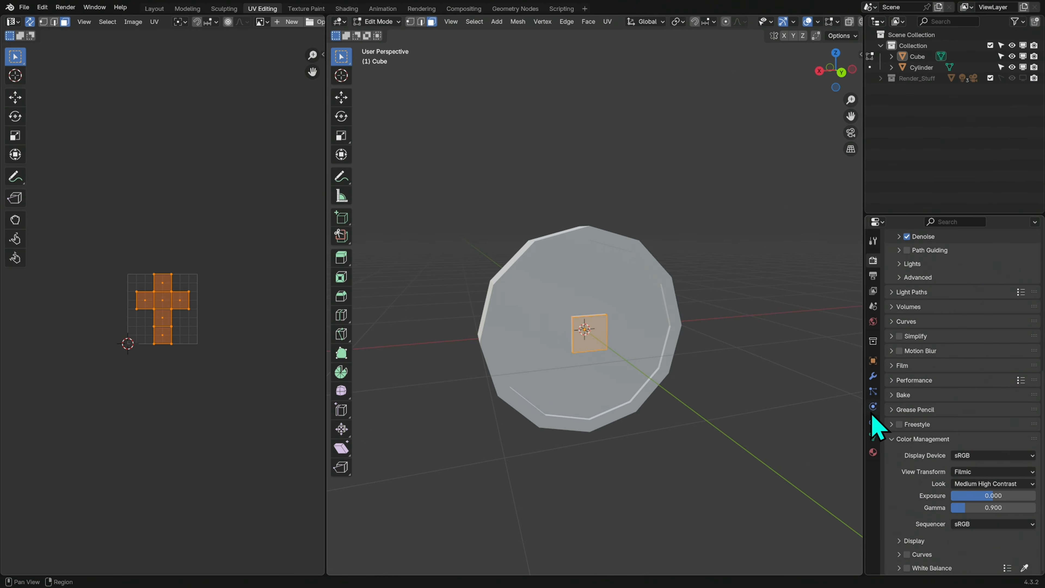
Leave Edit Mode, select the disc and assign it the existing Main_Mat material.
click(873, 452)
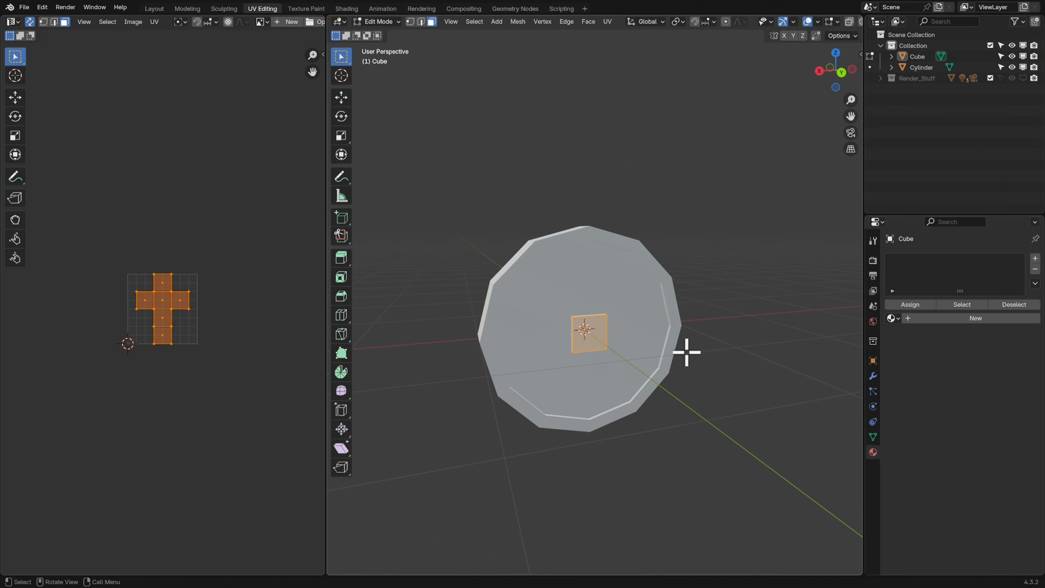
key(Tab)
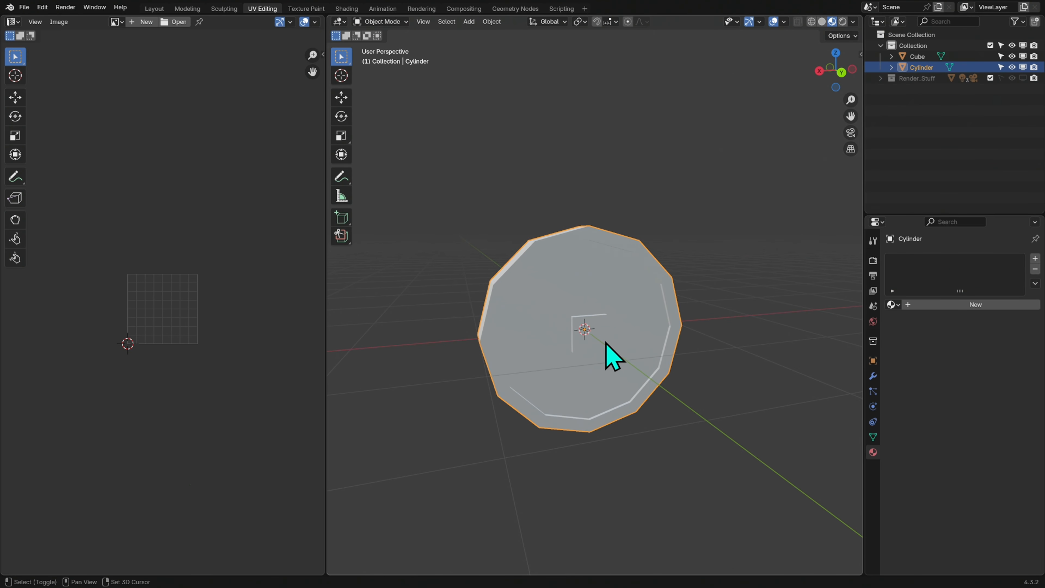
click(604, 344)
click(650, 341)
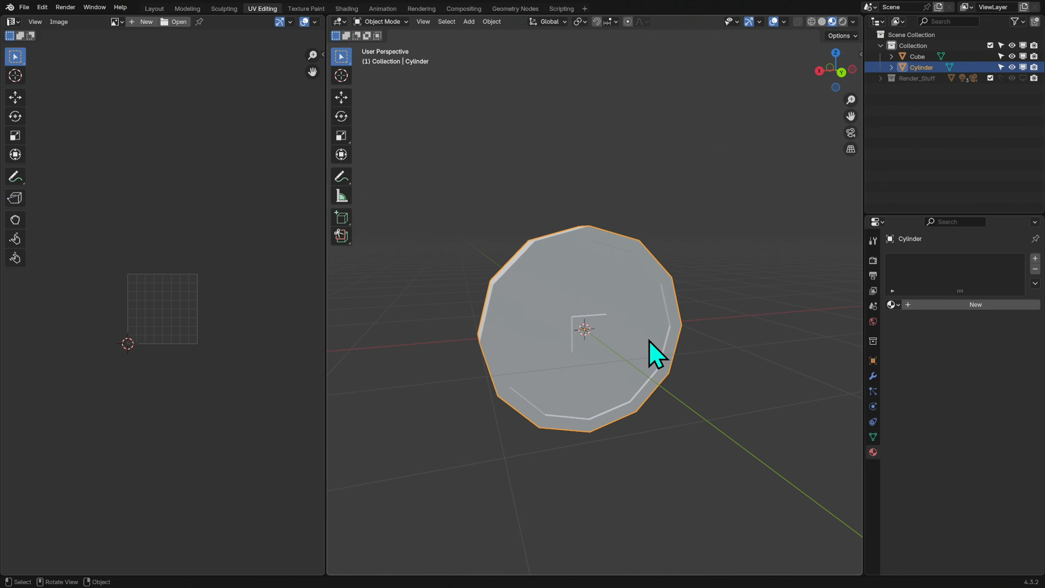
click(891, 305)
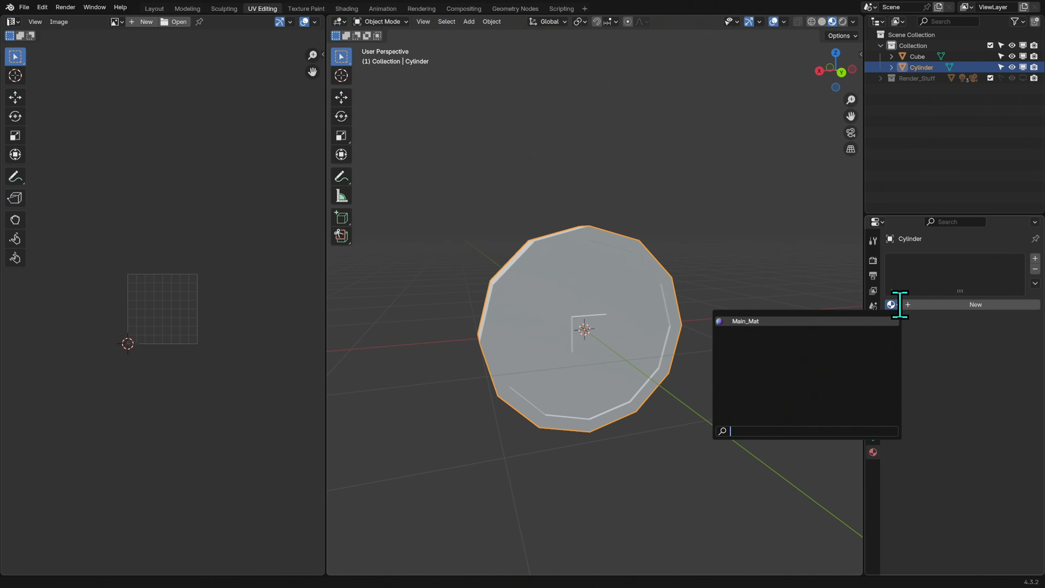
click(831, 321)
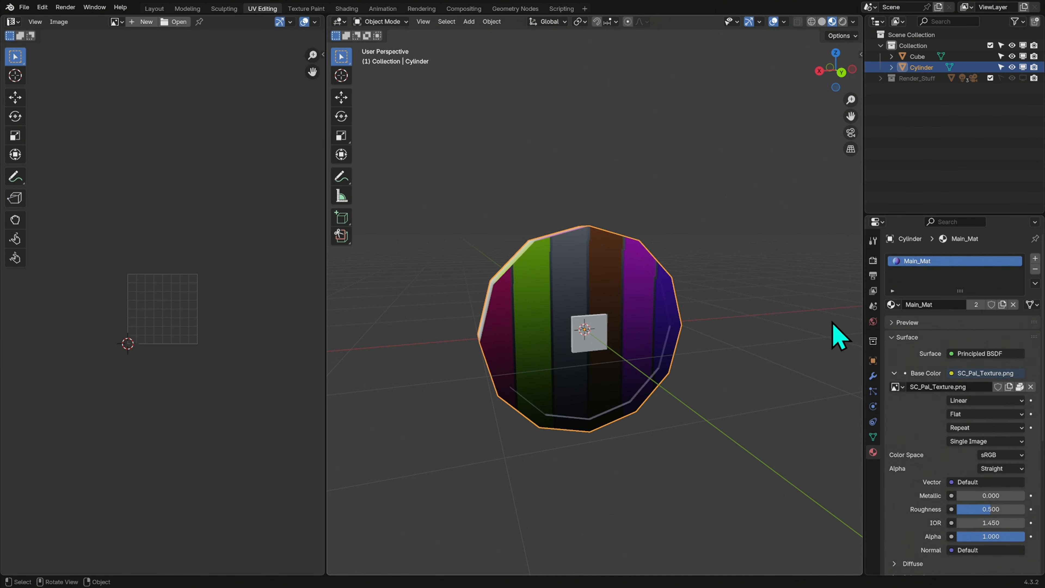
Assign the existing Main_Mat material to the central cube, then deselect everything.
click(602, 333)
click(893, 305)
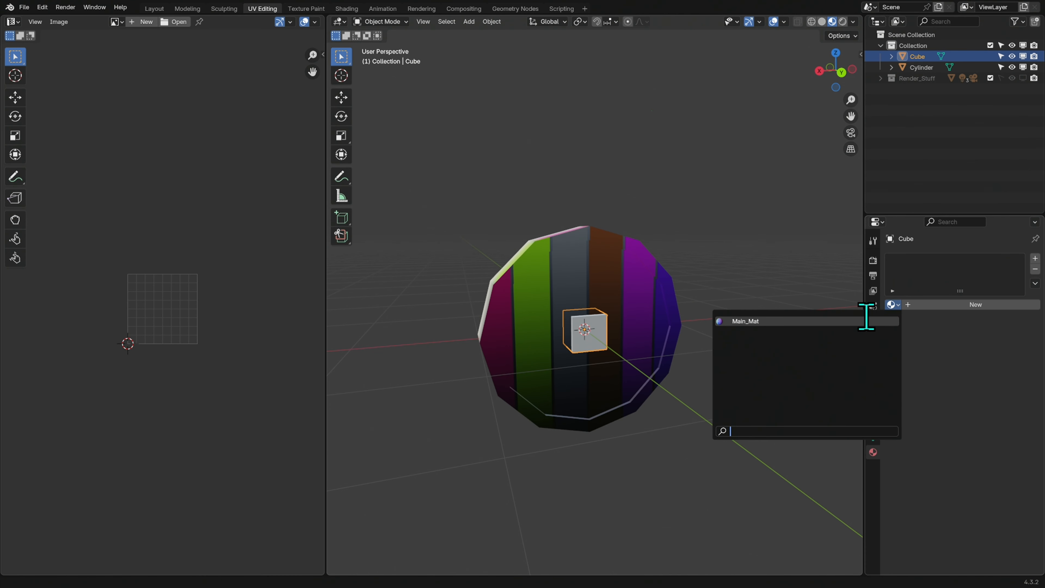
click(862, 321)
middle_drag(664, 319, 692, 367)
middle_drag(616, 371, 630, 356)
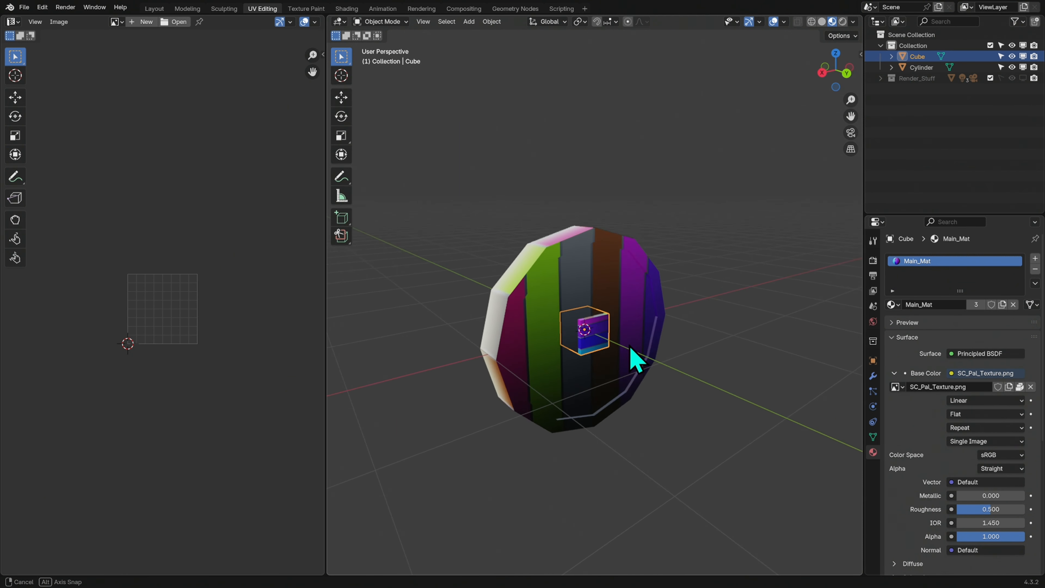
click(712, 362)
Select the disc, display SC_Pal_Texture.png in the UV editor and widen the editor area.
click(661, 335)
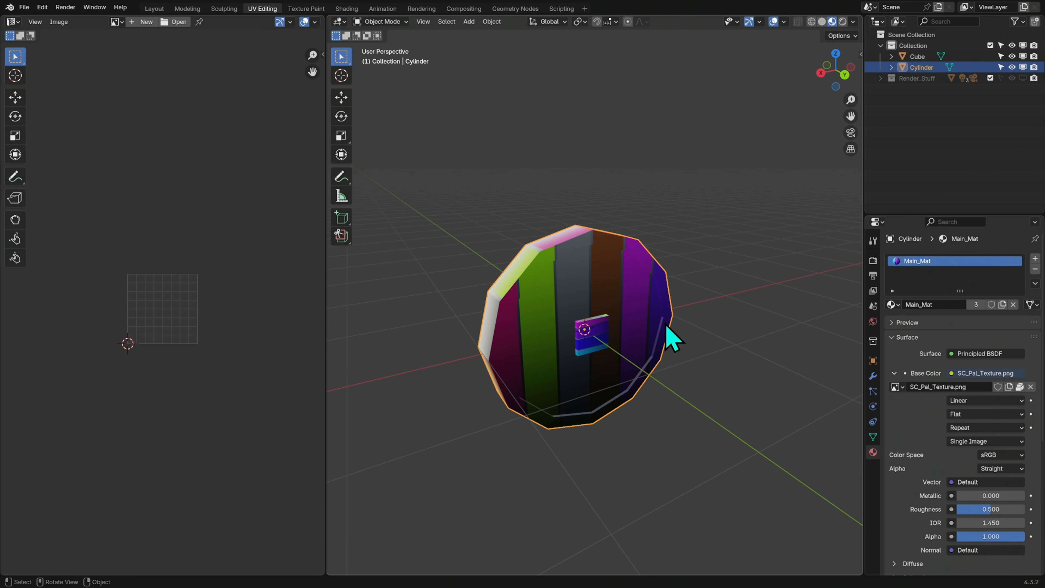
click(119, 23)
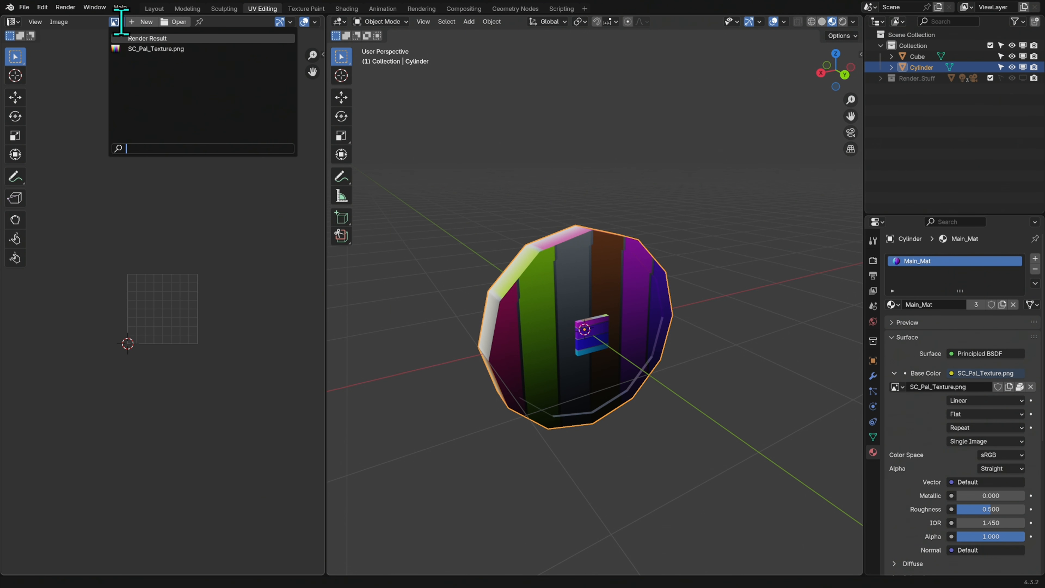
click(197, 48)
drag(324, 129, 360, 131)
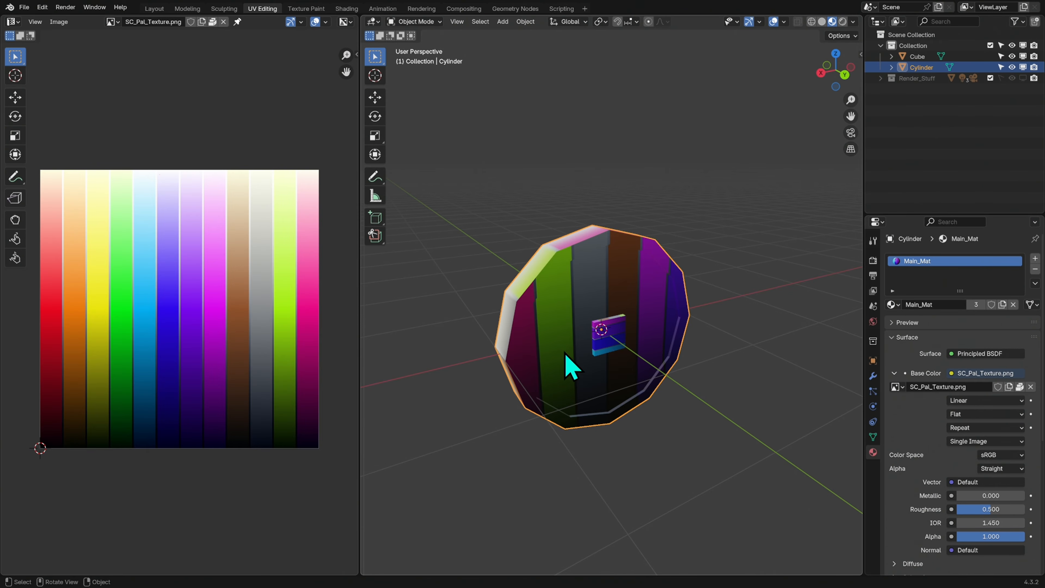
Select all of the disc's faces in Edit Mode and UV map them with Project from View from the back orthographic view.
key(Tab)
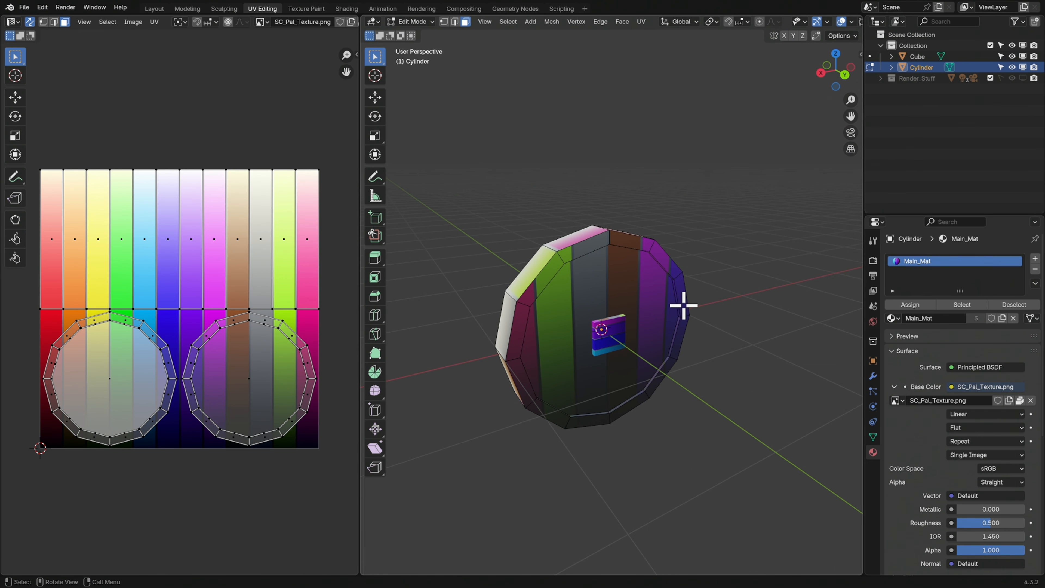
middle_drag(686, 312, 623, 317)
click(661, 287)
middle_drag(705, 303, 682, 309)
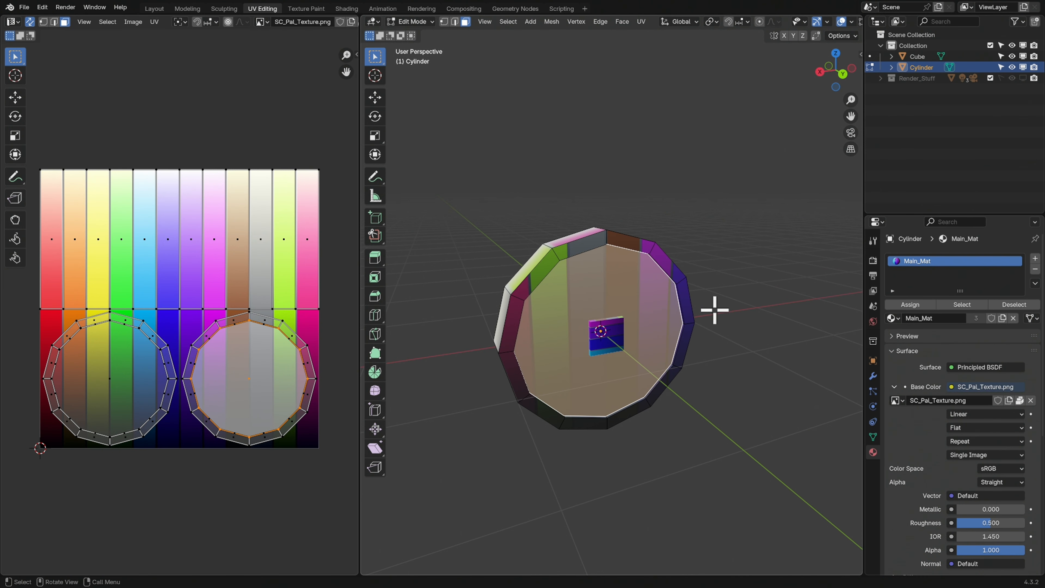
key(a)
middle_drag(759, 342, 711, 336)
middle_drag(789, 160, 731, 285)
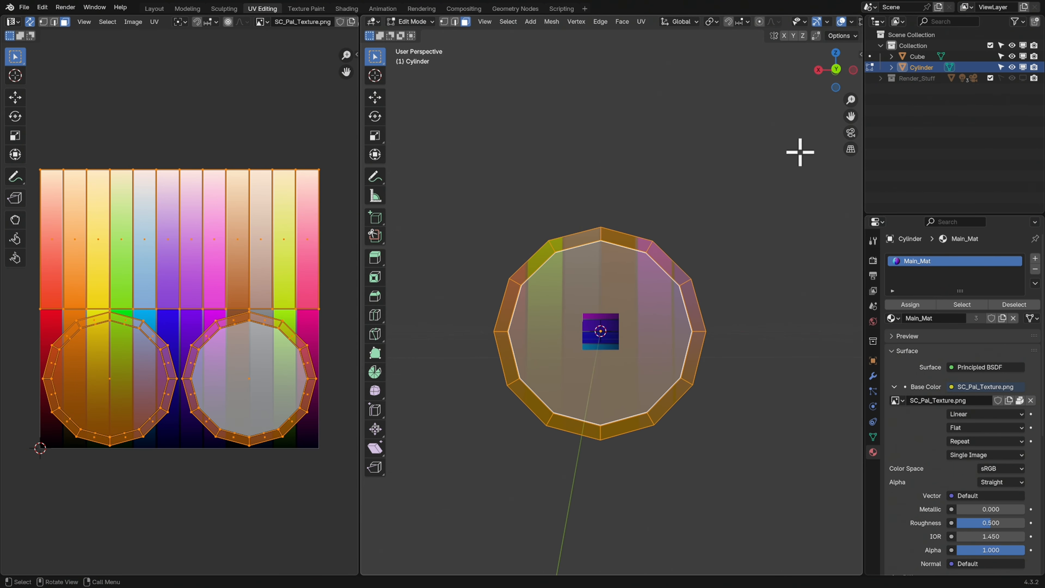
click(837, 71)
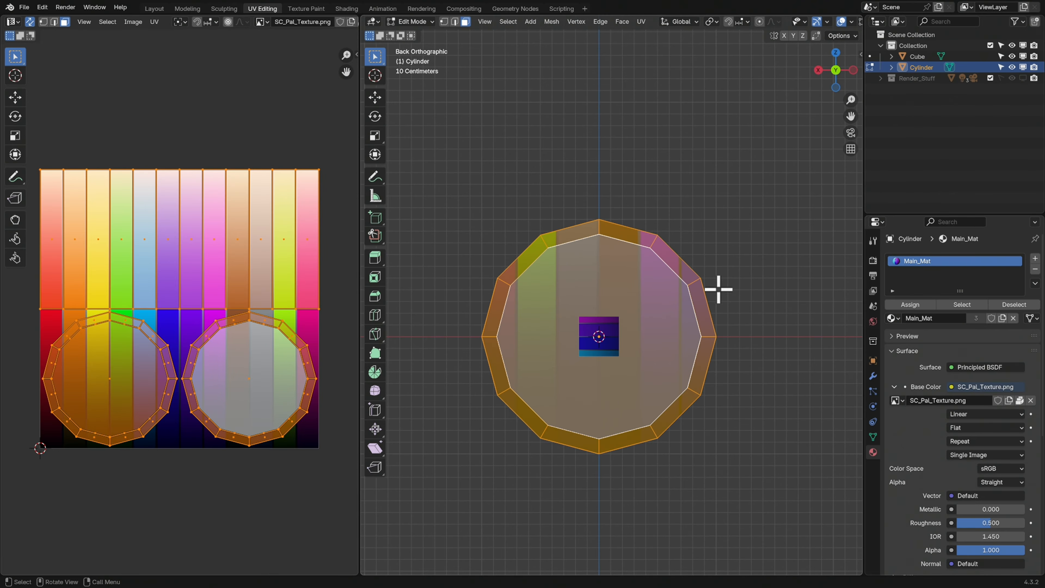
key(u)
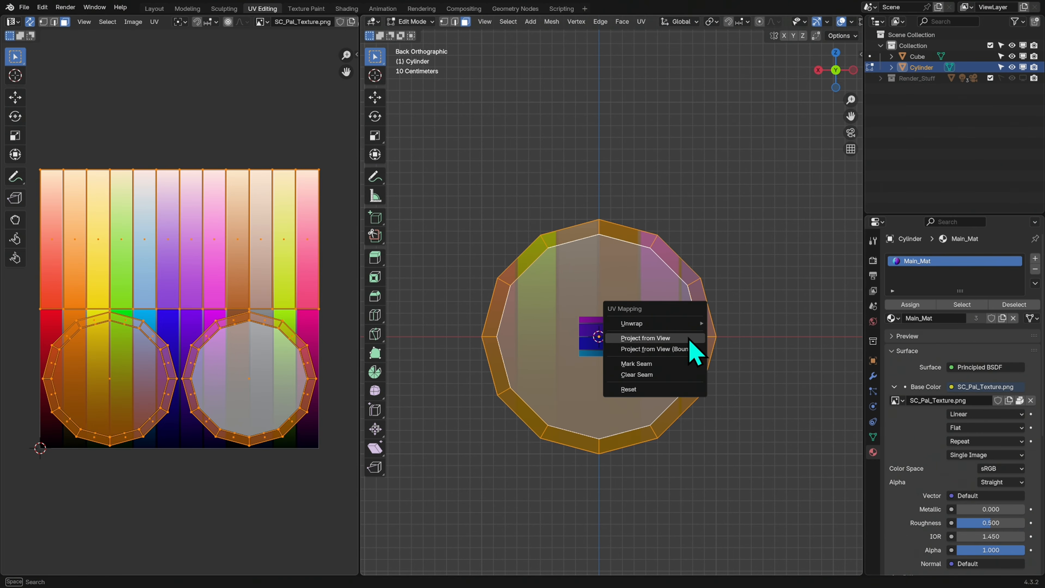
click(655, 338)
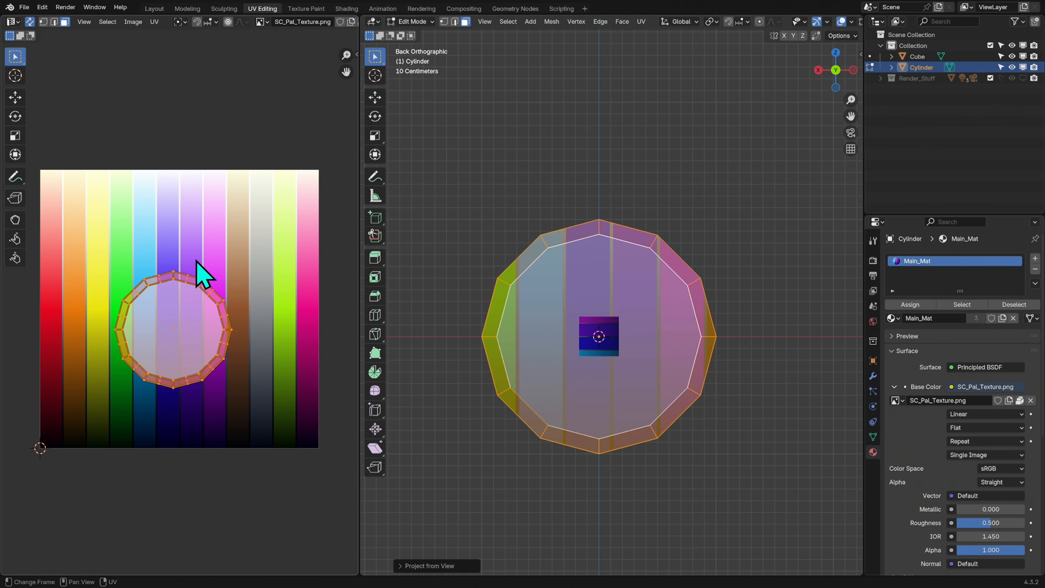
Scale the disc's UVs down to fit within one color column and move them onto the yellow column.
middle_drag(653, 320, 727, 355)
middle_drag(735, 238, 671, 350)
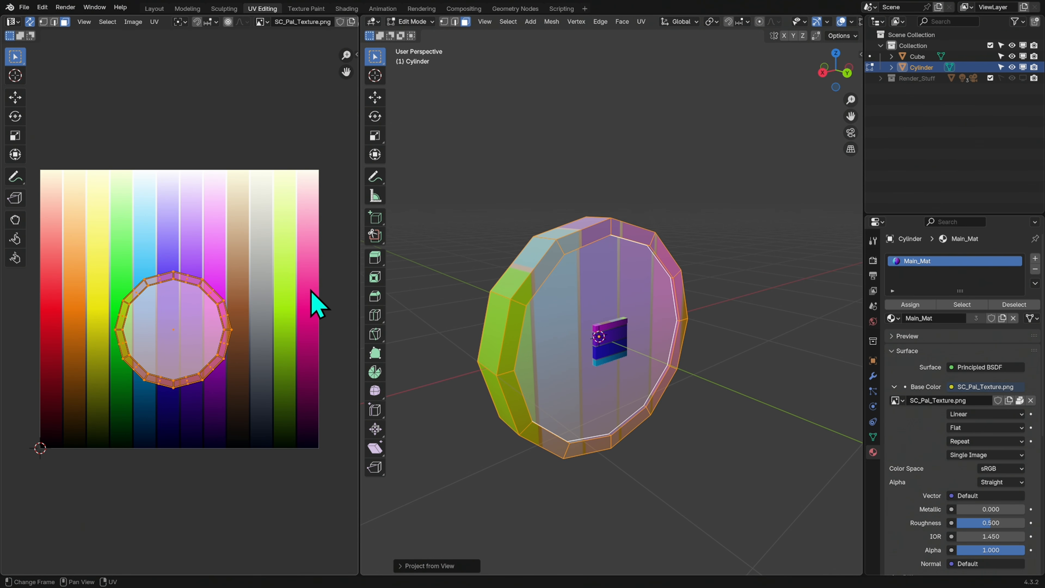
key(s)
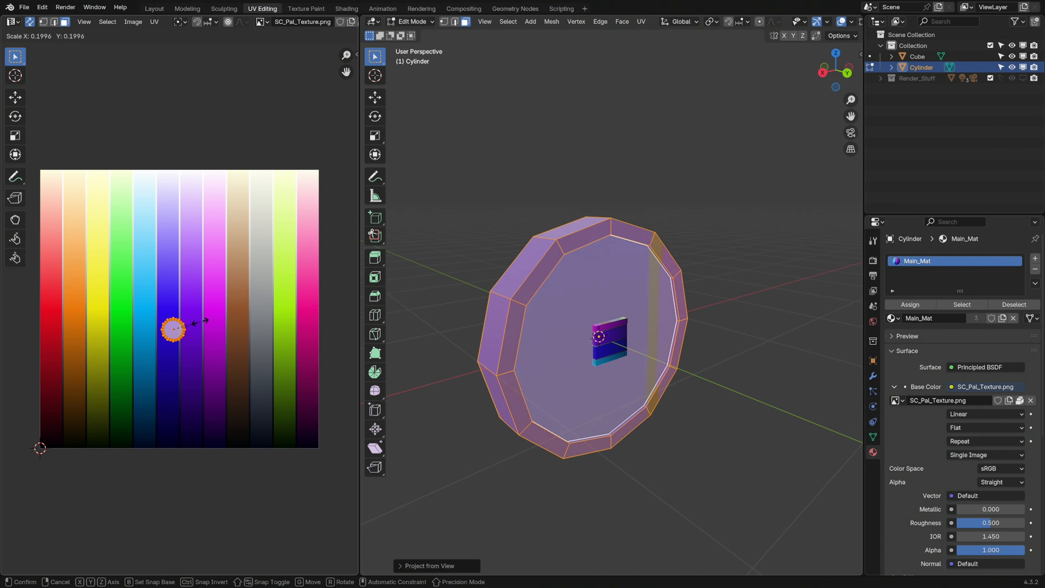
click(194, 321)
key(g)
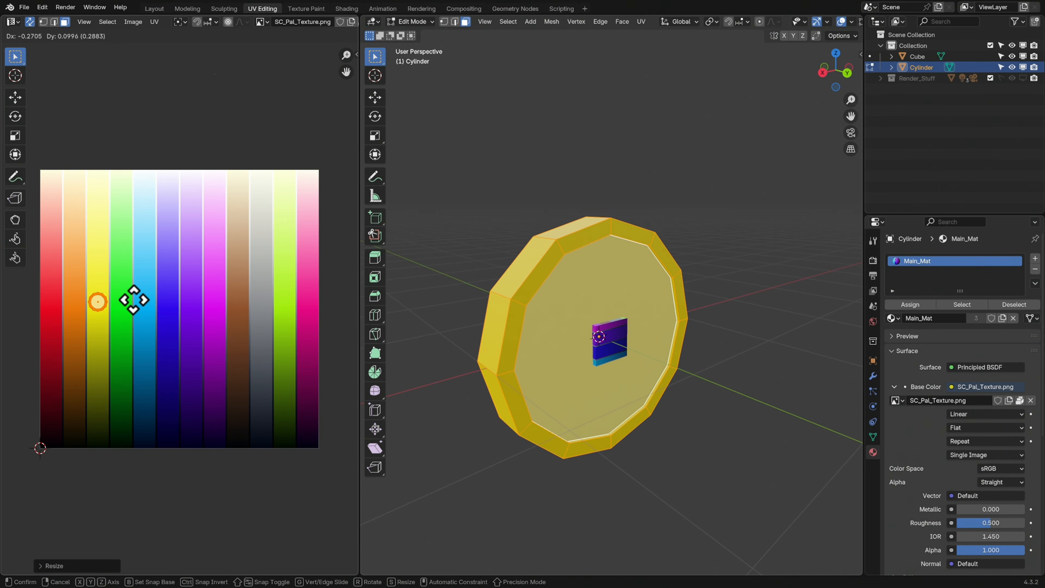
click(135, 302)
mouse_move(689, 357)
middle_down()
mouse_move(609, 338)
mouse_move(693, 289)
mouse_move(686, 345)
mouse_move(688, 336)
middle_up()
Stretch the disc's UVs vertically about 5.7 times within the yellow column and check the shading in Object Mode.
middle_drag(143, 304, 333, 183)
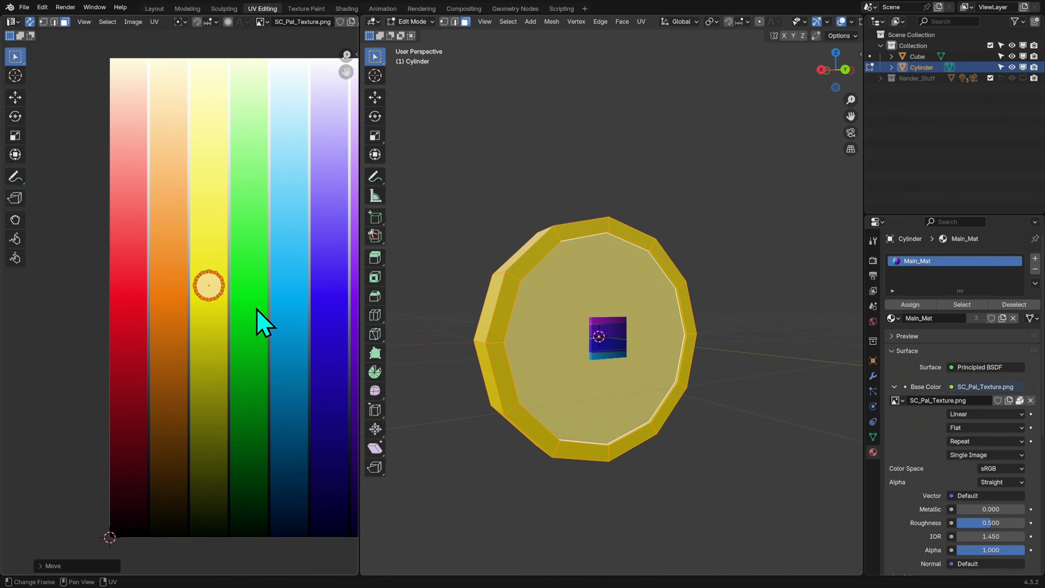
key(s)
key(y)
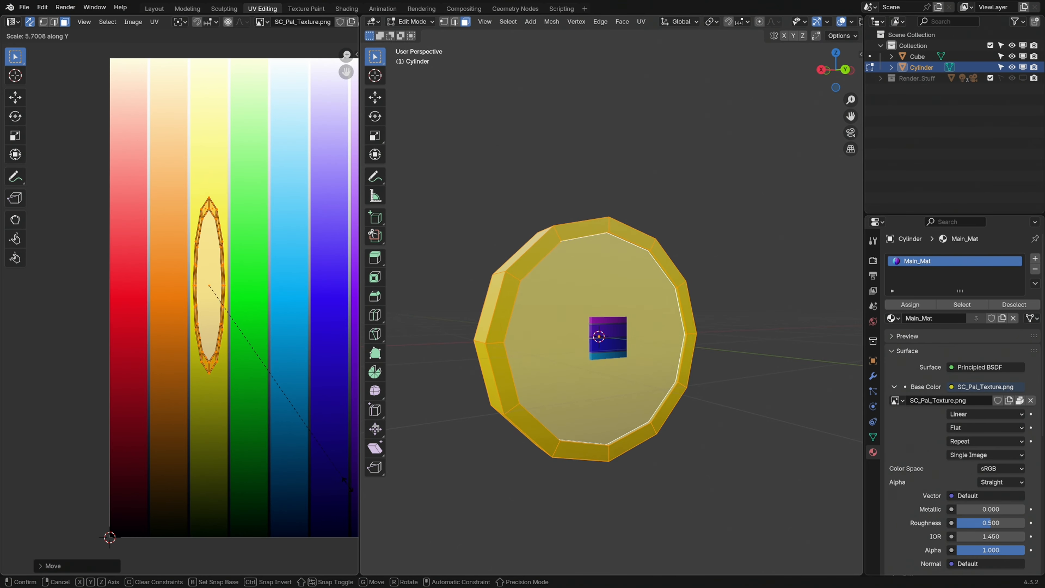
click(348, 486)
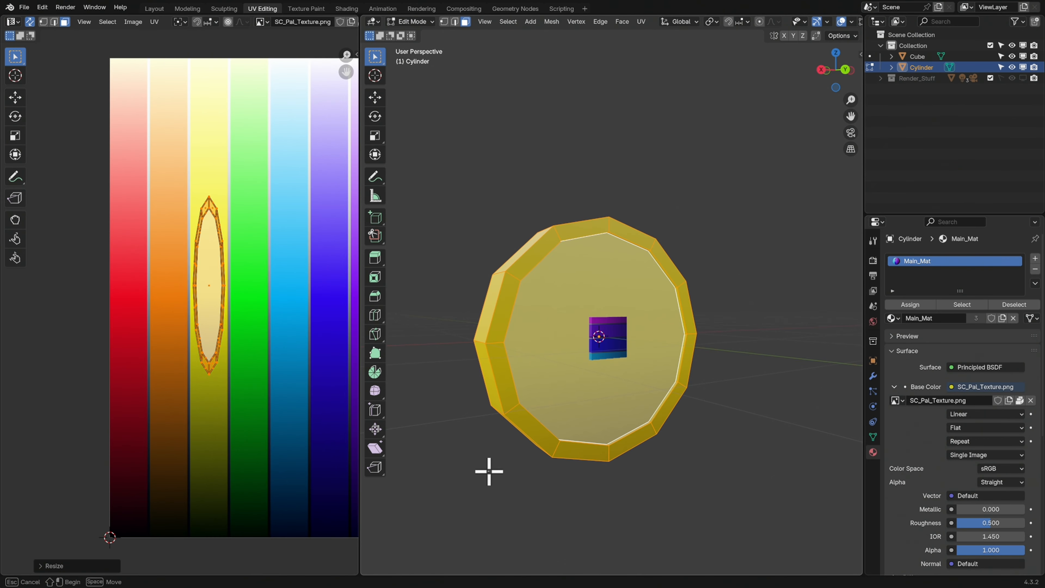
key(Tab)
middle_drag(716, 420, 653, 392)
Move all of the disc's UVs up to the lighter part of the yellow column and preview the result in Object Mode.
key(Tab)
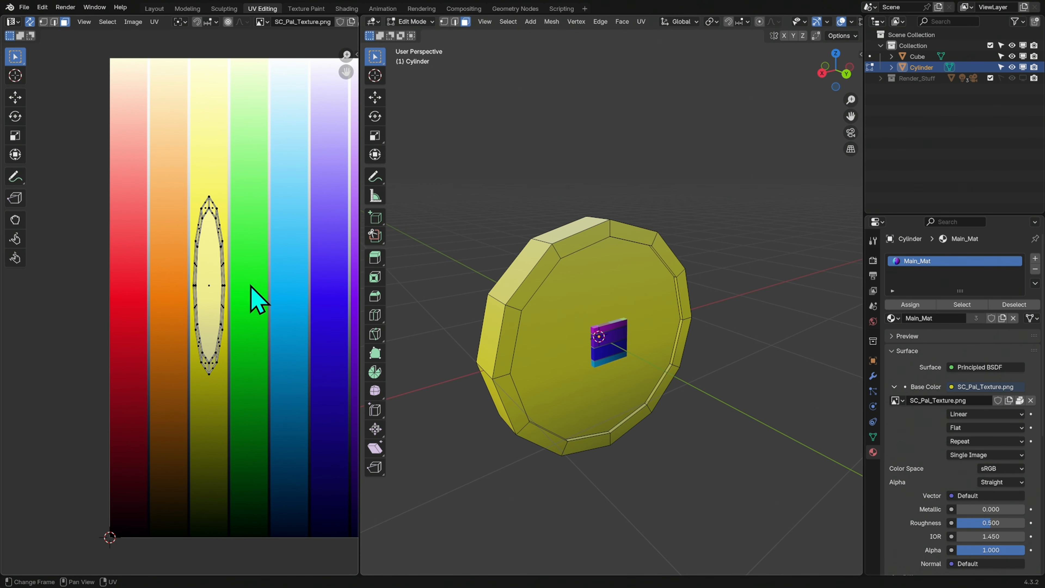
key(a)
key(g)
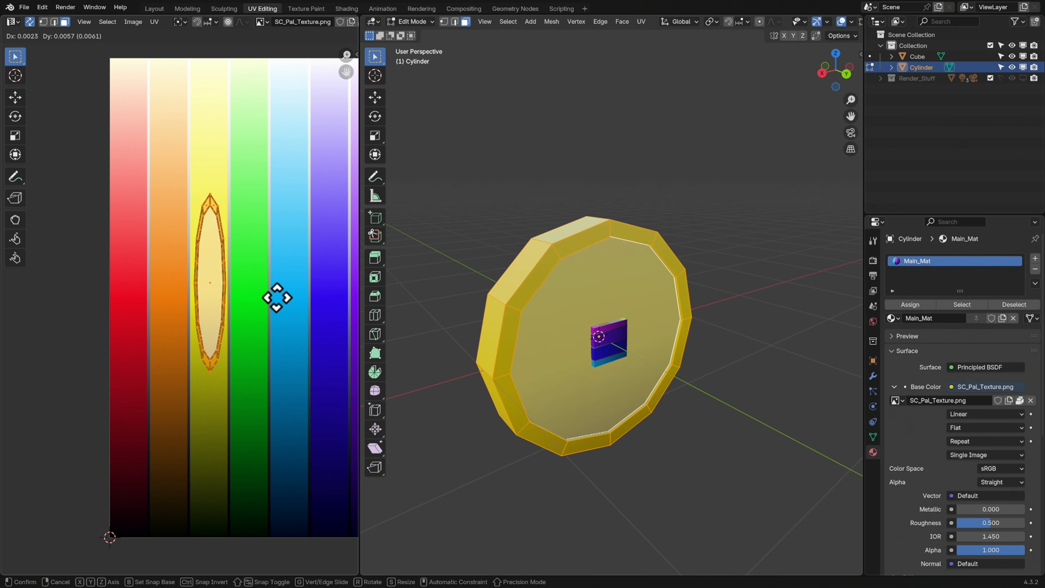
click(274, 230)
key(alt+a)
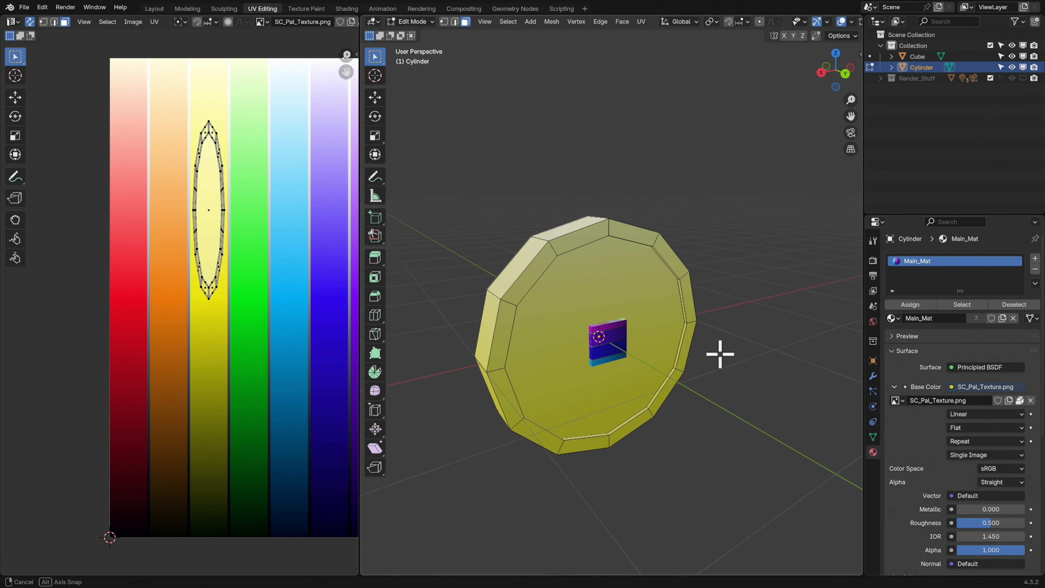
key(Tab)
middle_drag(748, 375, 667, 393)
Select all disc faces except the inner front face and move their UVs onto the darker part of the orange column.
key(Tab)
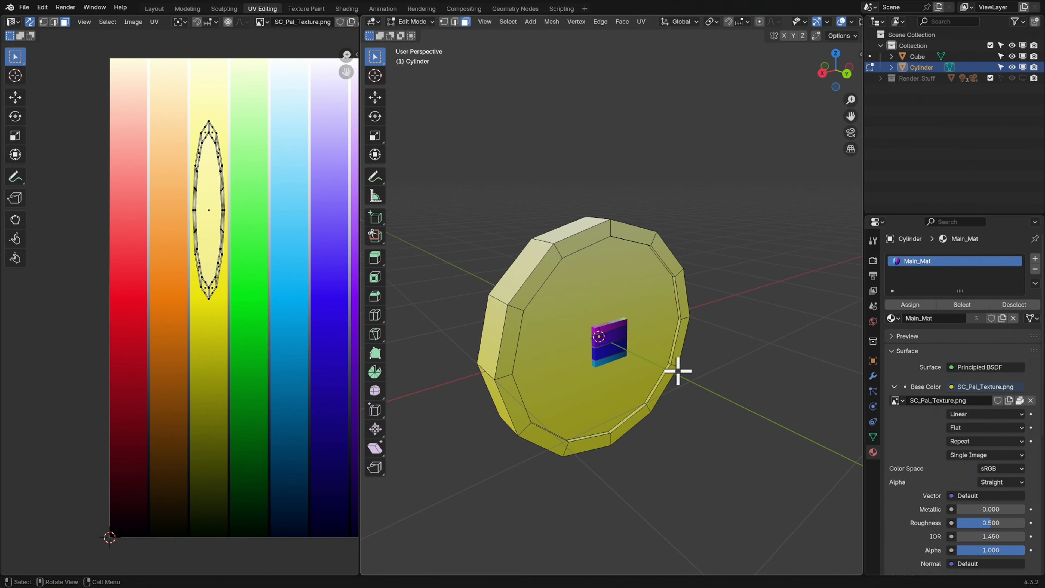
middle_drag(684, 272, 675, 294)
middle_drag(647, 339, 693, 337)
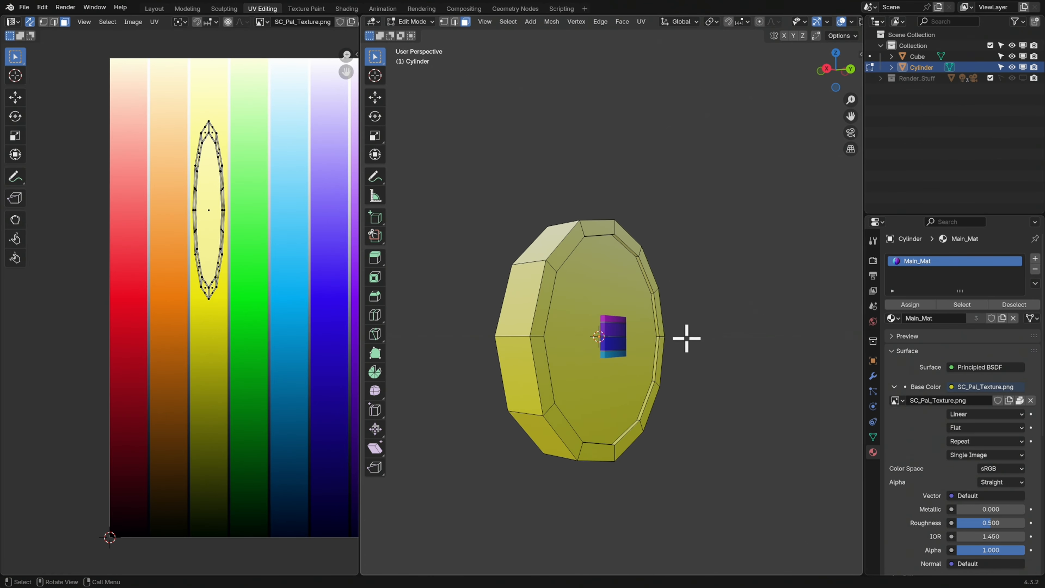
middle_drag(573, 363, 672, 324)
key(a)
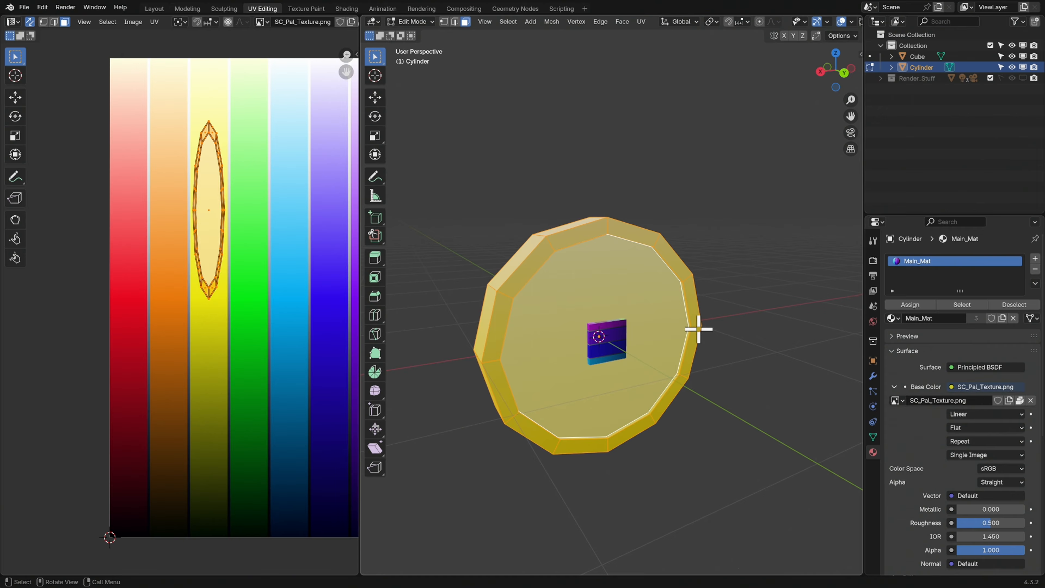
middle_drag(651, 306, 715, 353)
shift+click(628, 345)
middle_drag(737, 307, 521, 418)
key(g)
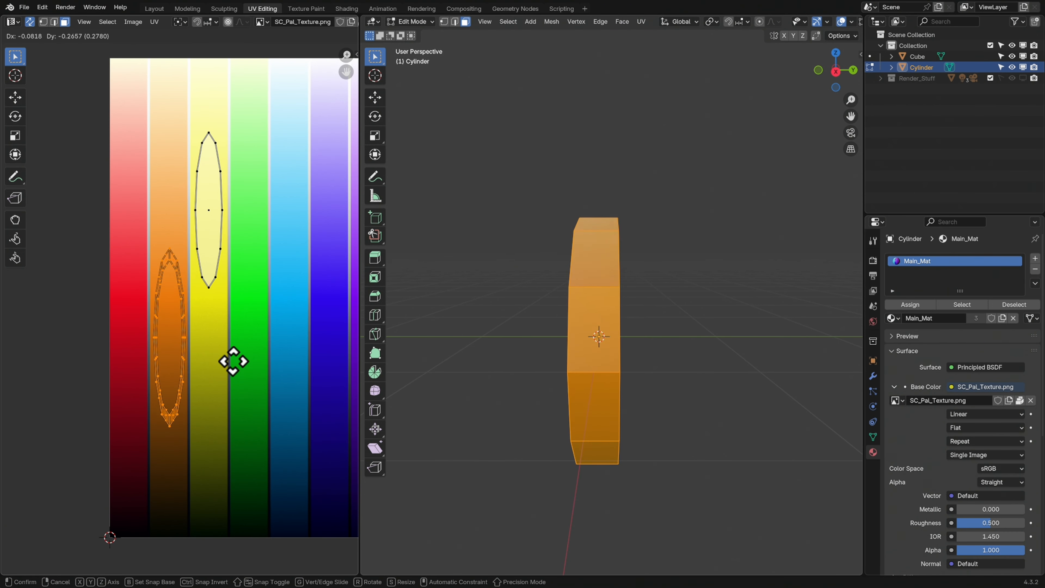
click(233, 391)
middle_drag(513, 346, 676, 344)
Preview the rim color in Object Mode, then raise the rim's UVs slightly within the orange column to brighten it.
key(Tab)
middle_drag(742, 378, 715, 335)
key(Tab)
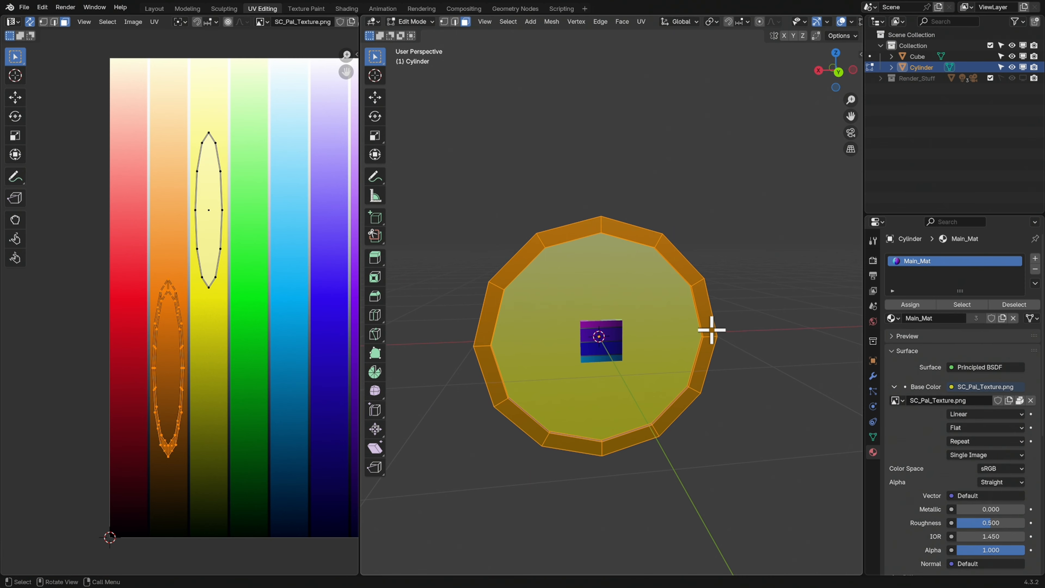
key(g)
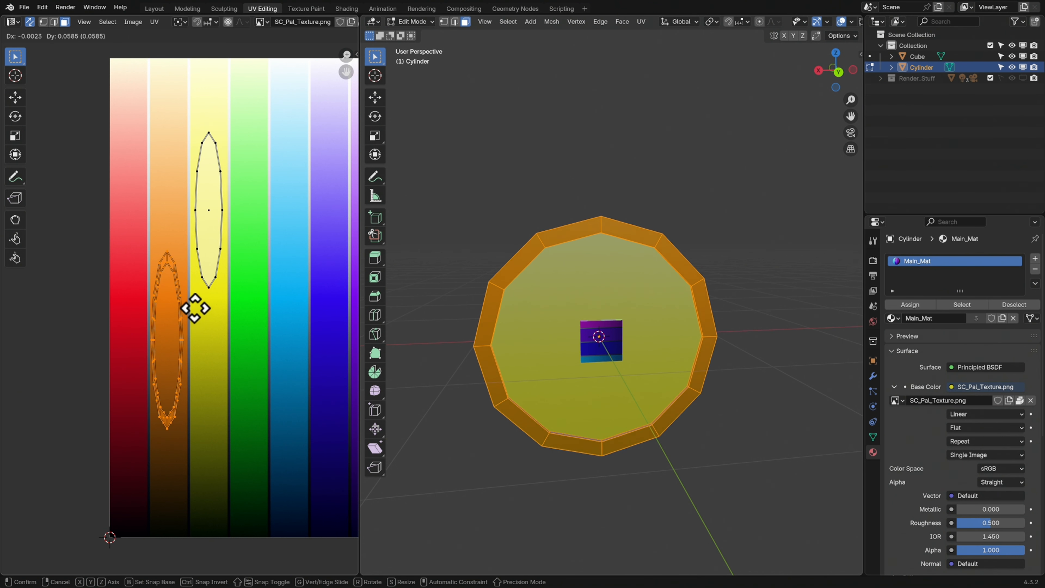
click(204, 319)
key(Tab)
middle_drag(677, 369, 672, 392)
Select the central cube and UV map its mesh with Project from View from the back orthographic view.
click(622, 350)
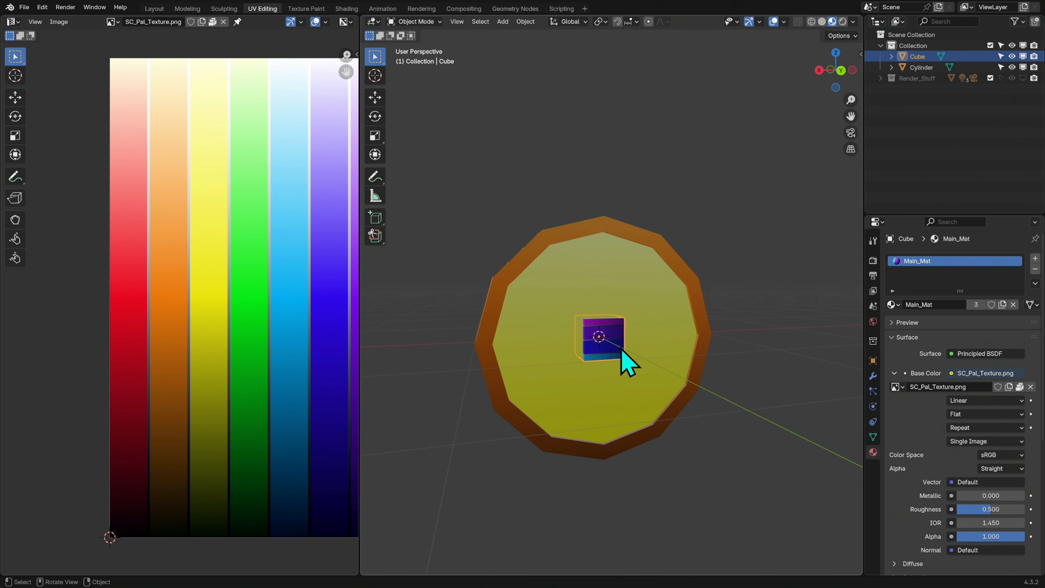
middle_drag(637, 361, 772, 252)
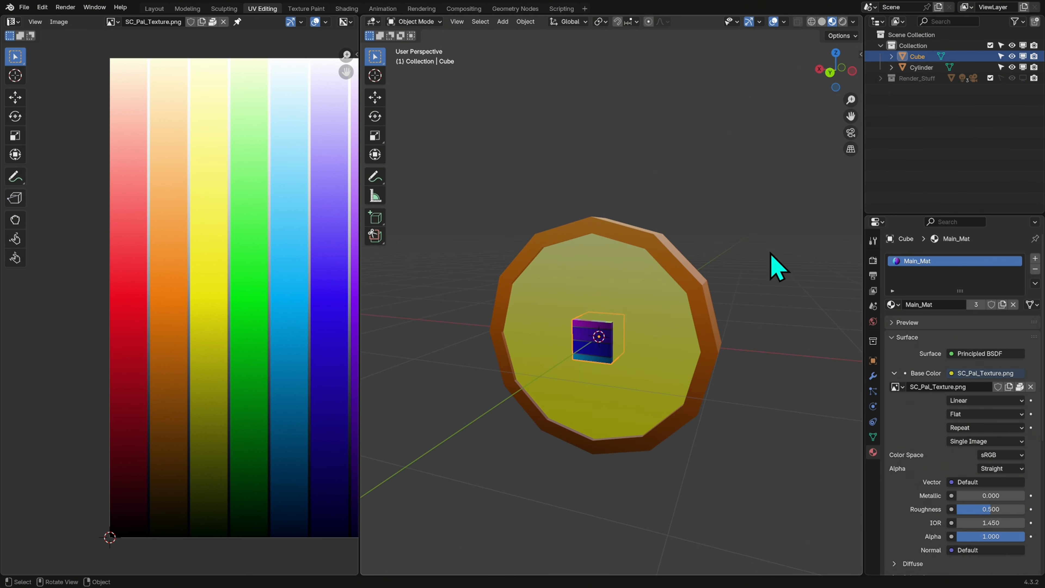
click(840, 81)
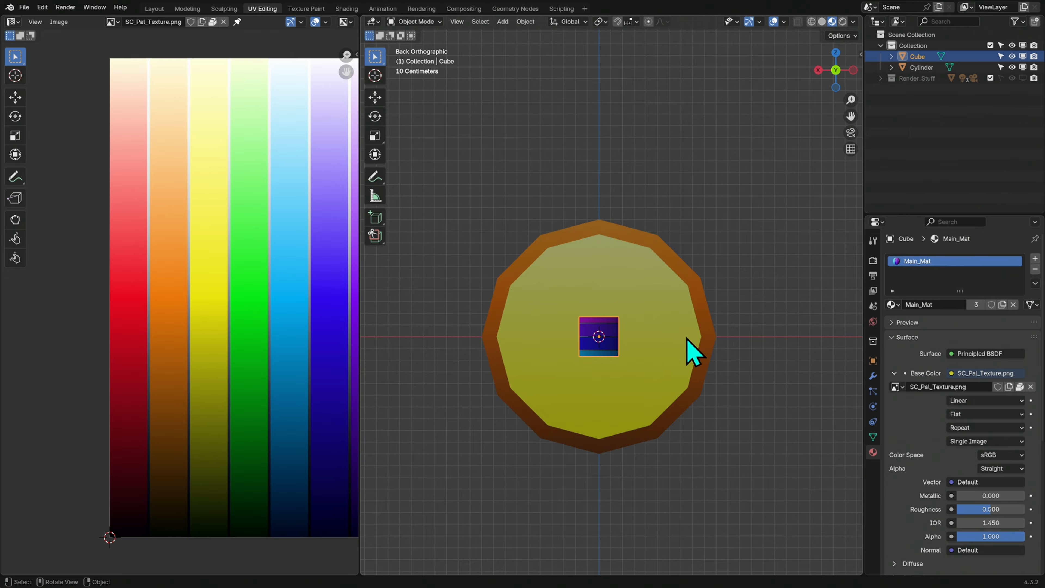
key(Tab)
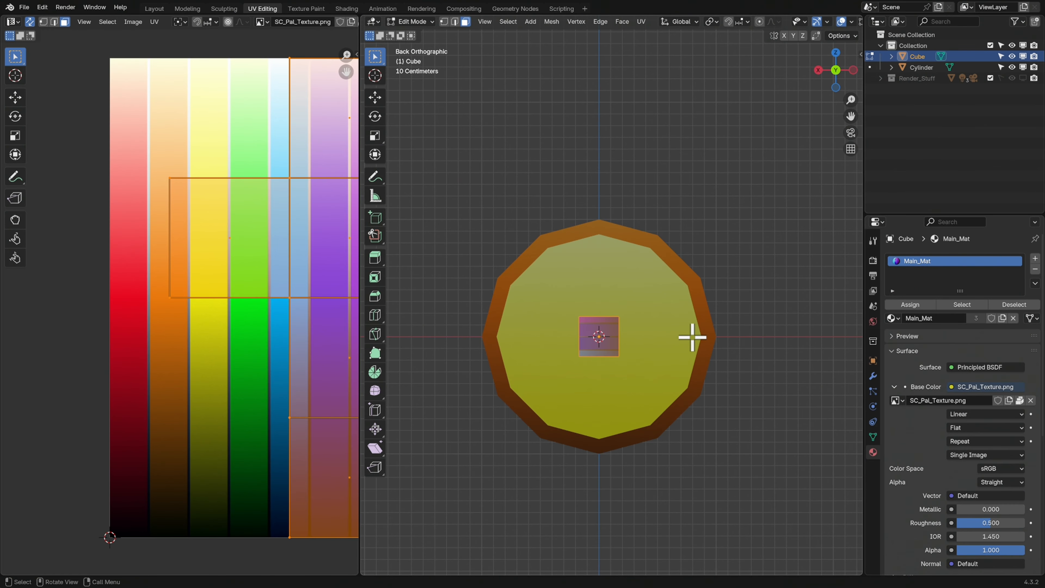
key(u)
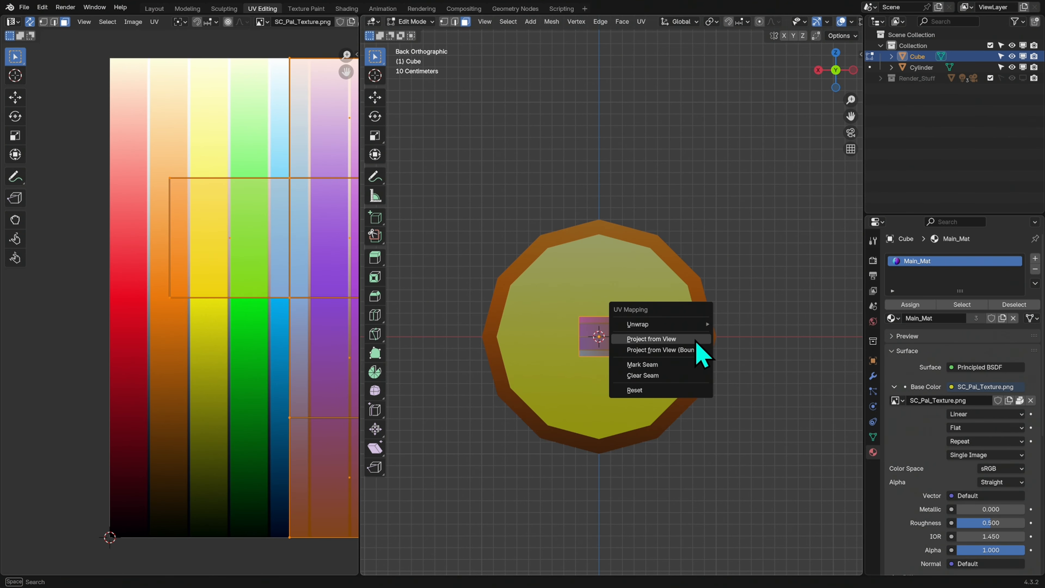
click(675, 339)
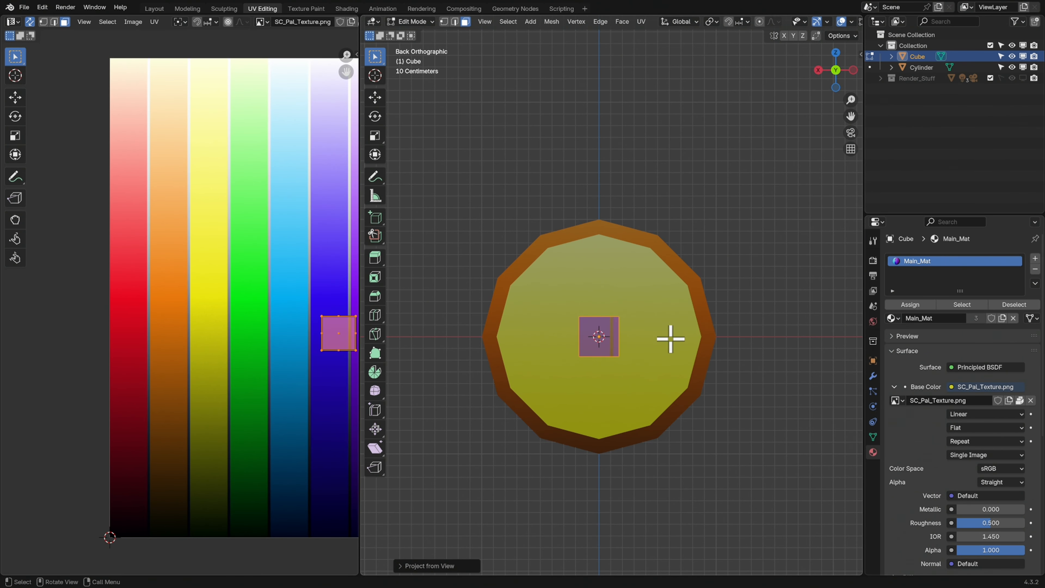
Scale the cube's UVs down, move them onto the middle of the orange column, then return to Object Mode and select the disc.
middle_drag(342, 370, 256, 388)
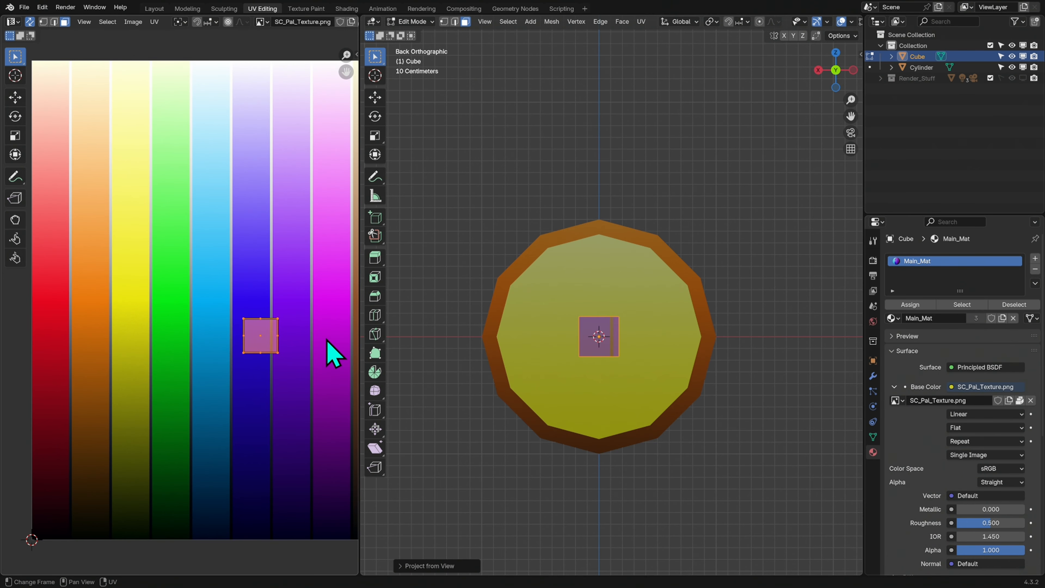
key(s)
click(300, 352)
key(g)
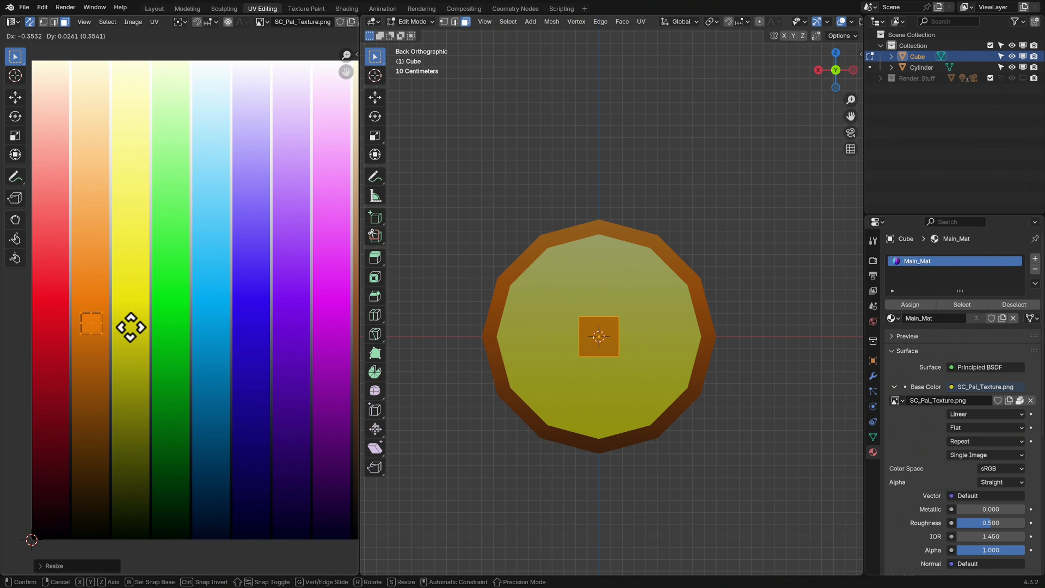
click(131, 328)
key(Tab)
middle_drag(677, 381, 726, 348)
click(736, 366)
click(703, 343)
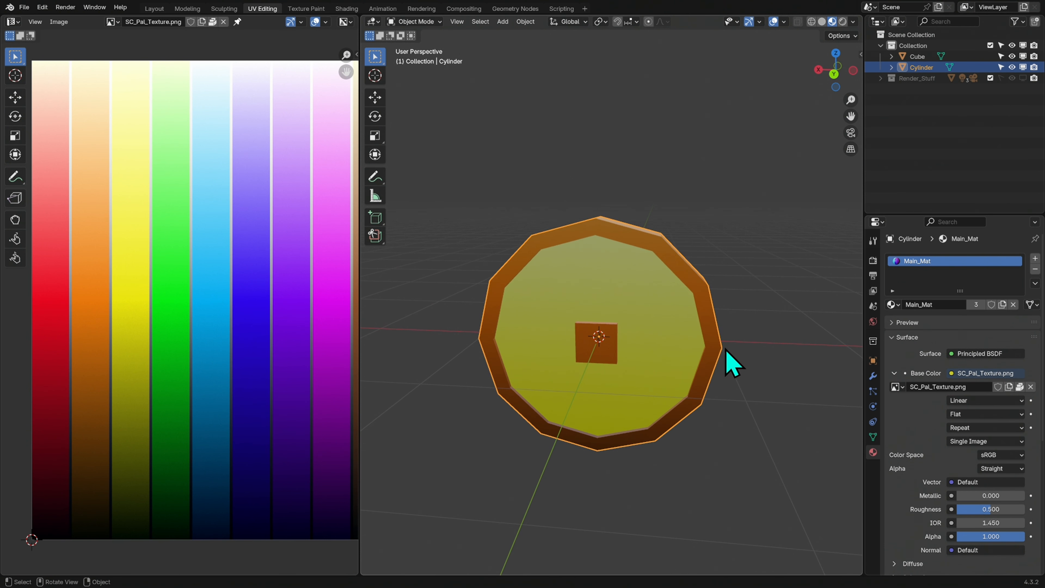
Switch to the Layout workspace and show the model in Material Preview shading.
click(154, 9)
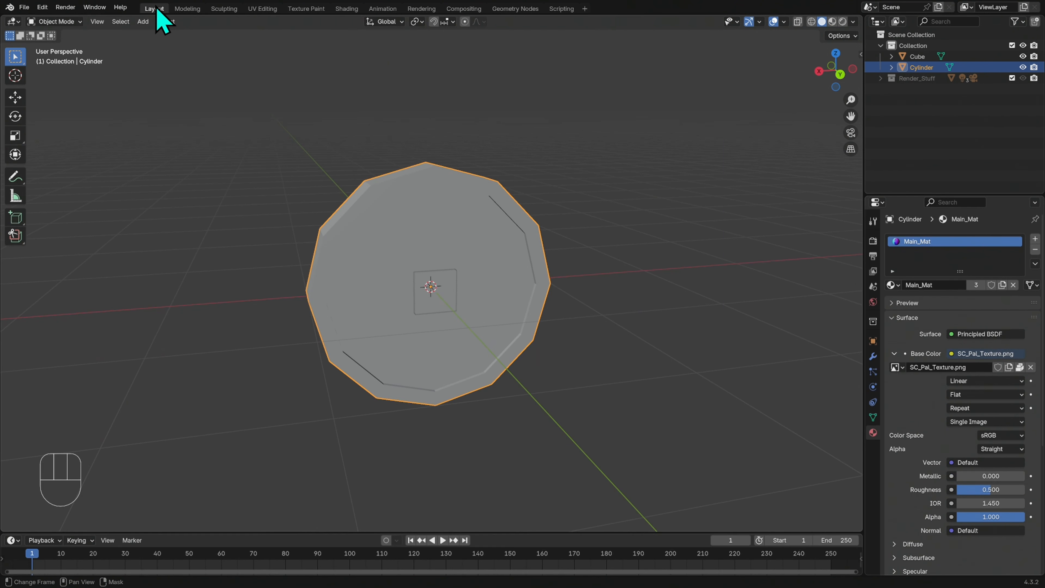
click(832, 22)
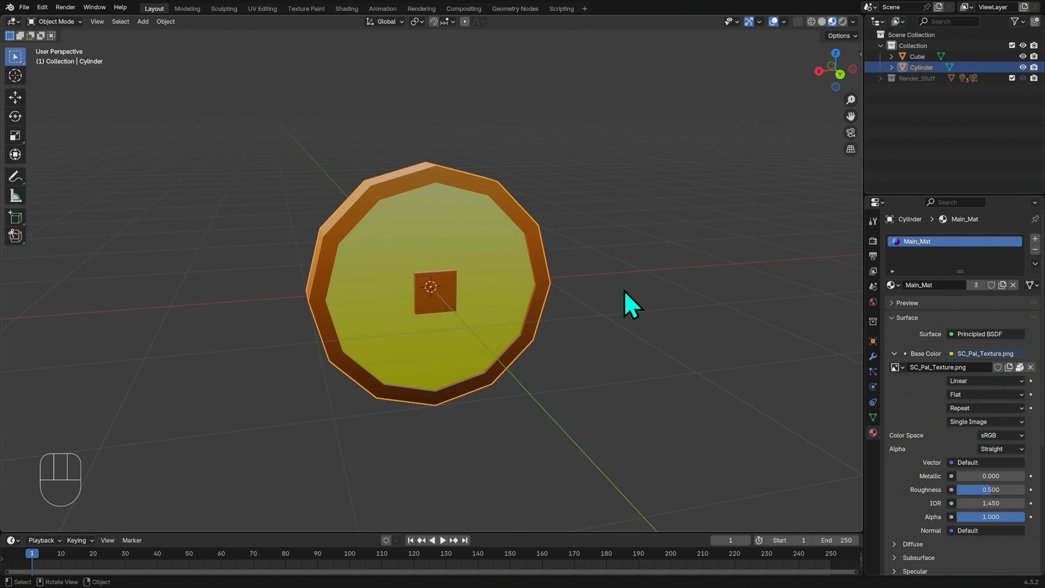
ctrl+middle_drag(578, 289, 648, 324)
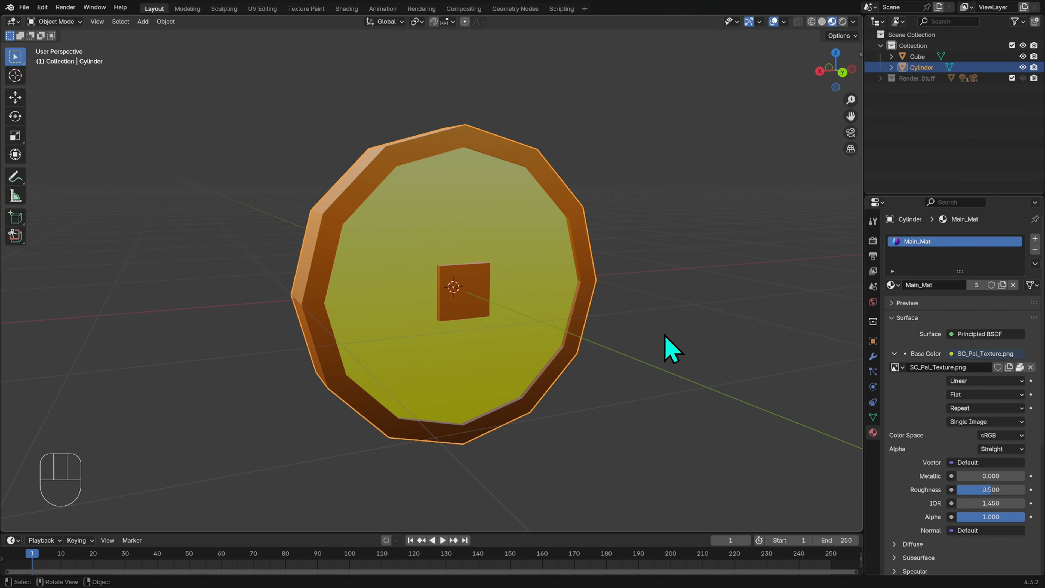
Bevel the front and back outer edge loops of the disc's rim by about 0.05 m with one segment, then return to Object Mode.
key(Tab)
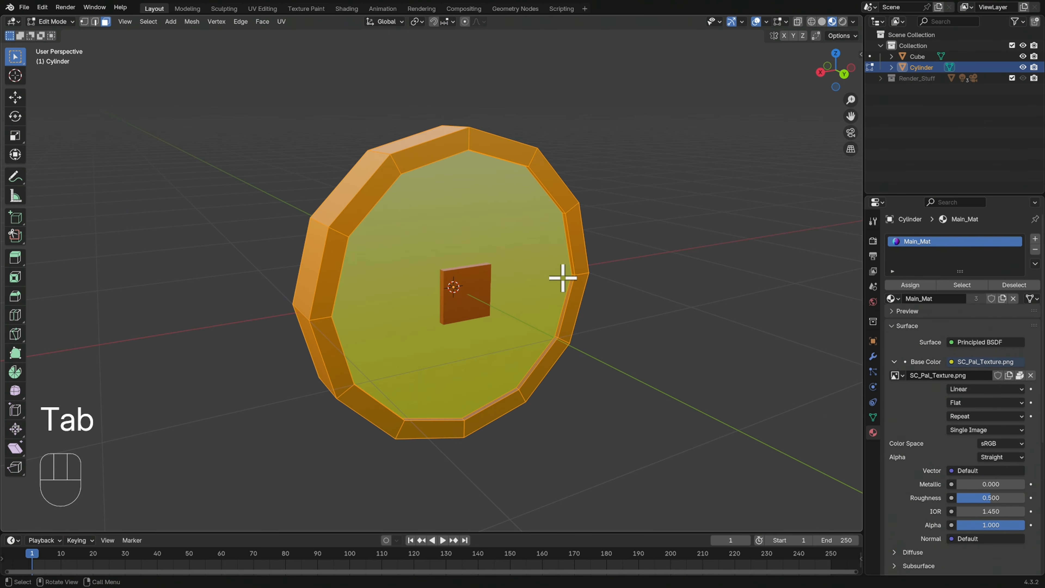
middle_drag(592, 254, 619, 295)
key(alt)
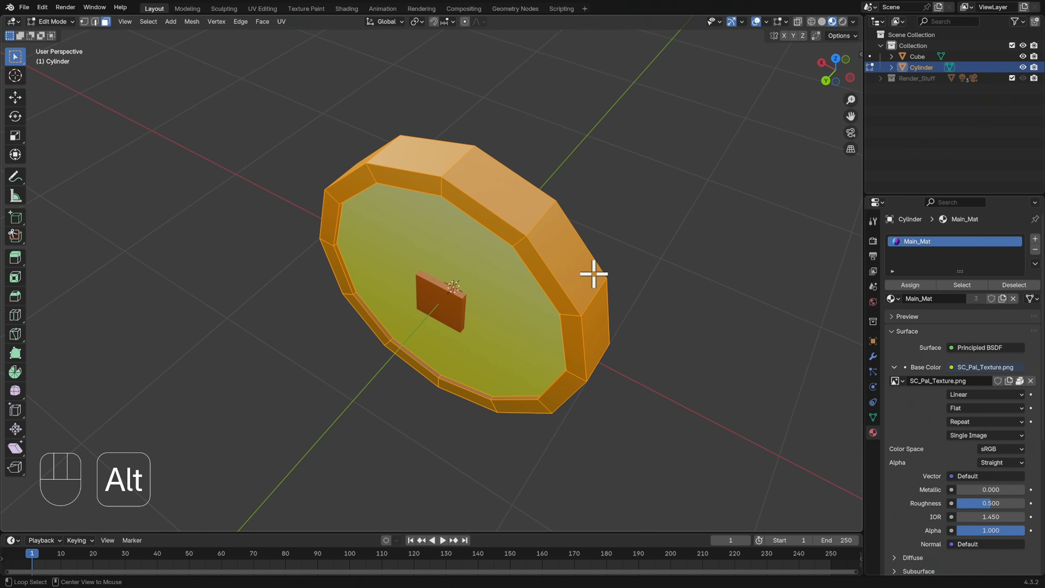
alt+click(558, 281)
key(2)
key(alt)
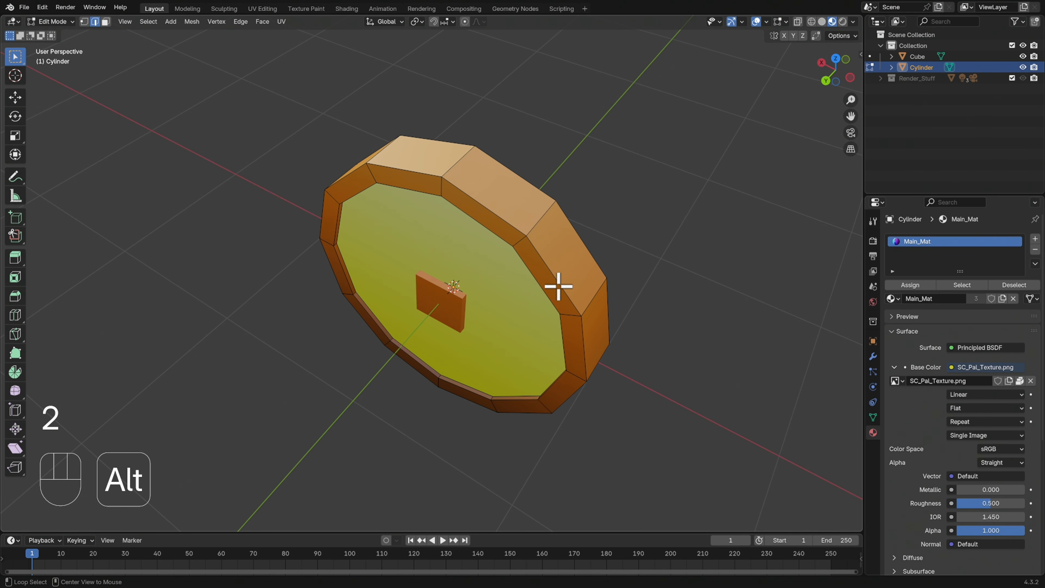
middle_drag(600, 306, 667, 291)
key(ctrl+b)
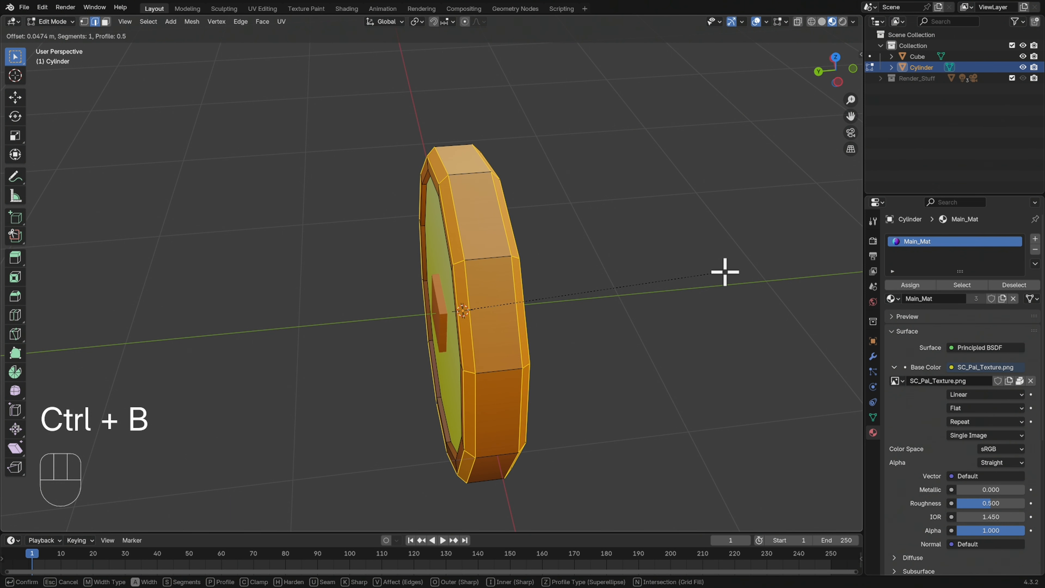
click(716, 275)
middle_drag(704, 278, 642, 317)
key(Tab)
Bevel all edges of the central cube with a width of 0.0263 m and one segment, then return to Object Mode.
click(495, 329)
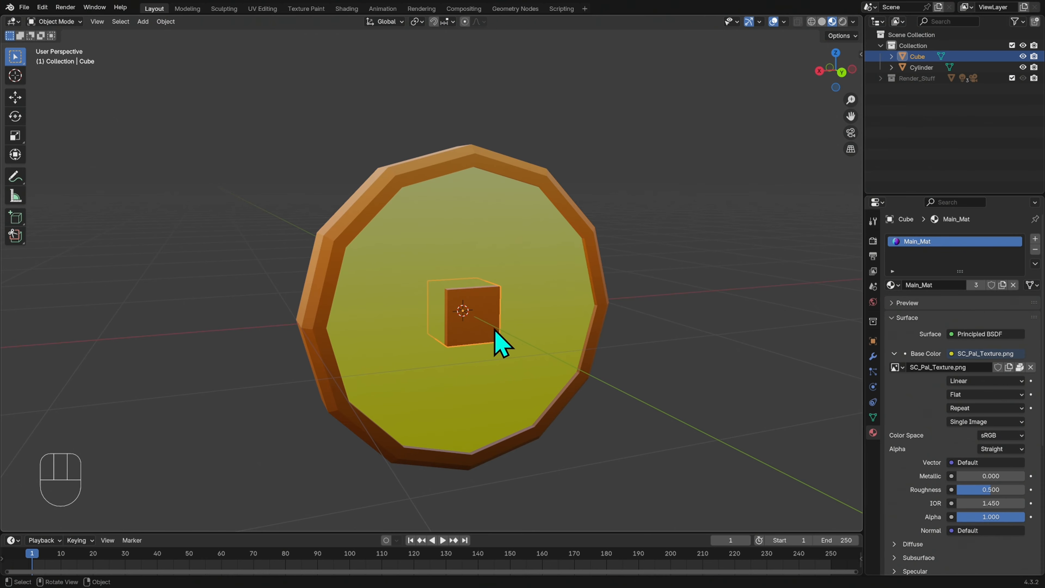
key(Tab)
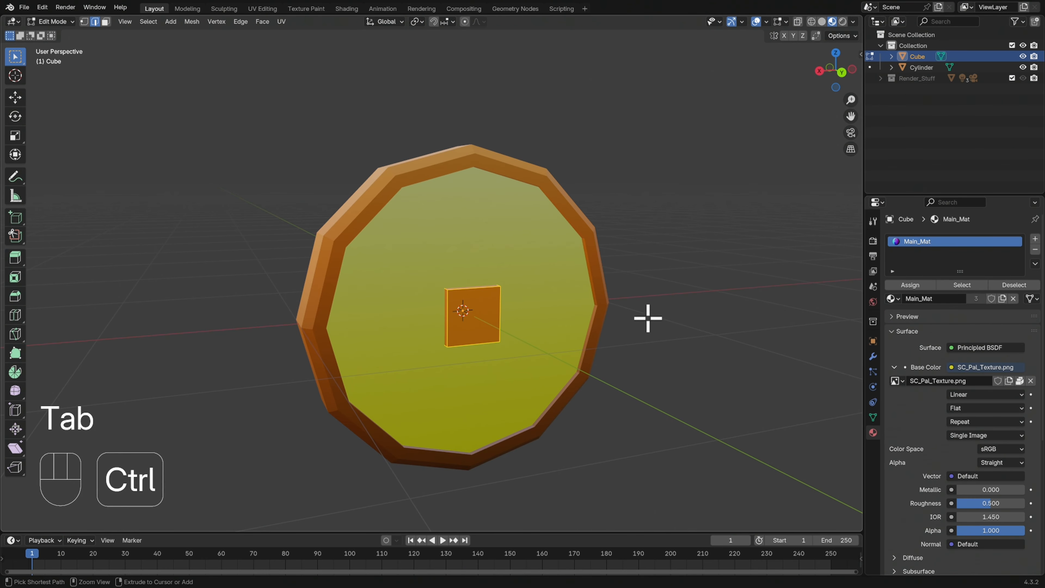
key(ctrl+b)
click(658, 315)
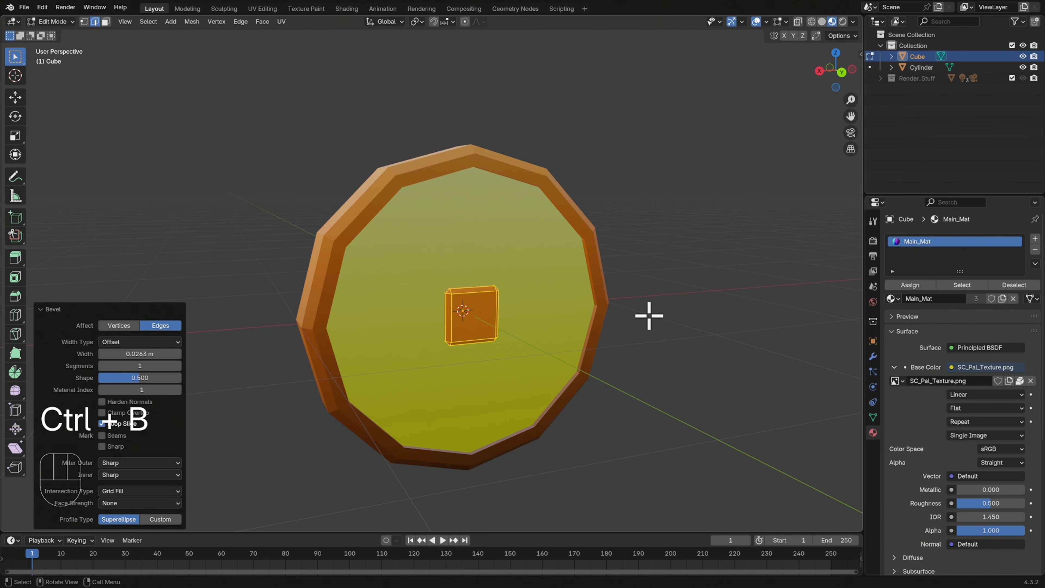
key(Tab)
middle_drag(665, 334, 660, 327)
middle_drag(705, 296, 654, 298)
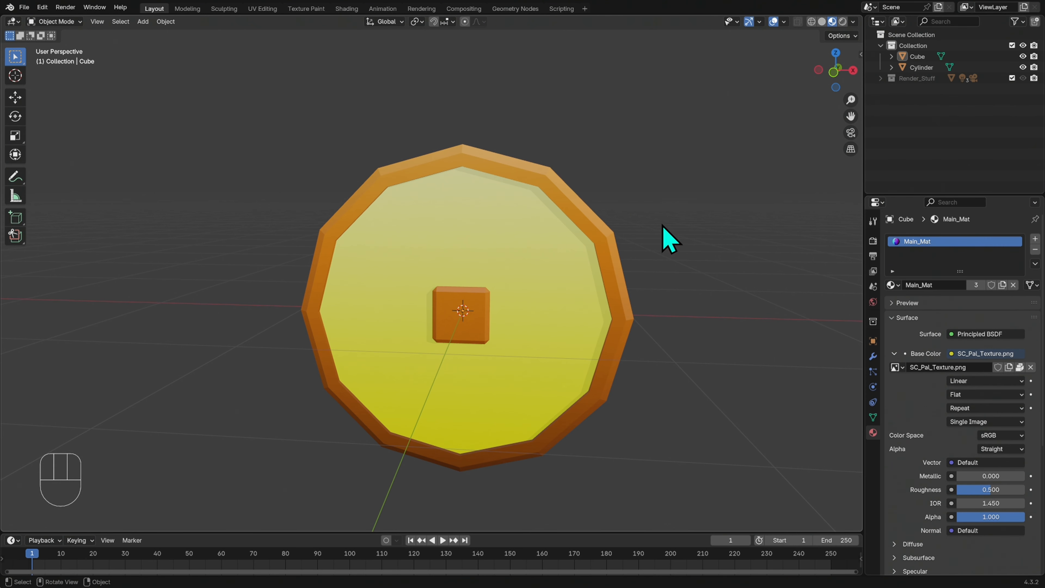
Show the camera view in Rendered shading and enable the Render_Stuff collection in viewports using the outliner's restriction toggles.
click(842, 22)
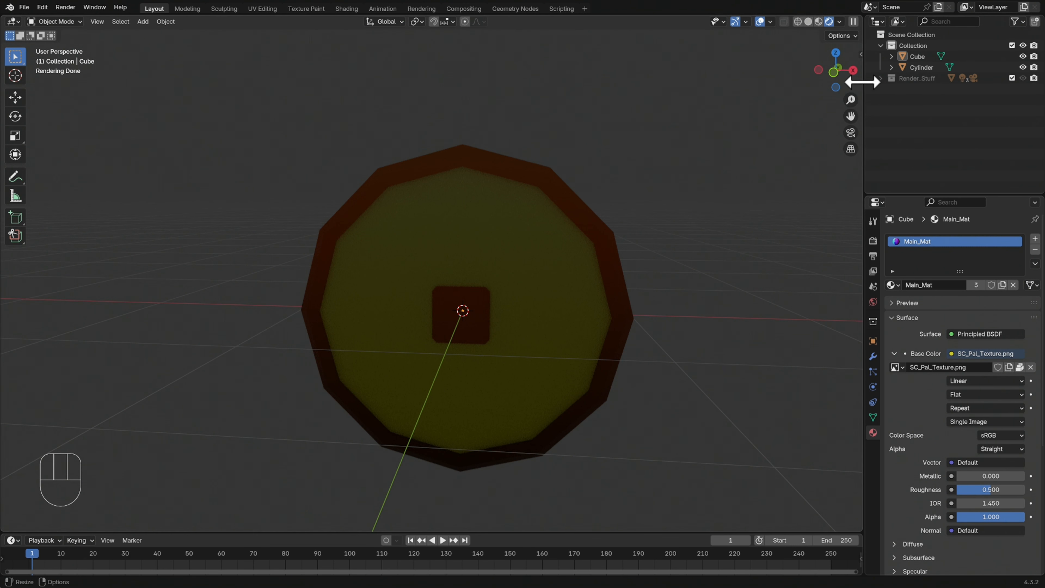
click(850, 132)
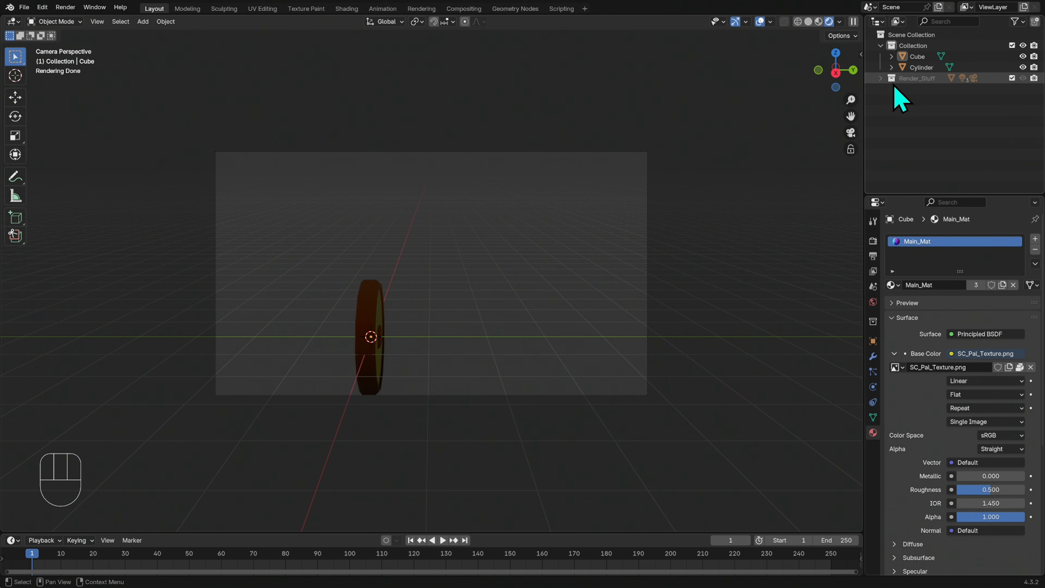
click(930, 79)
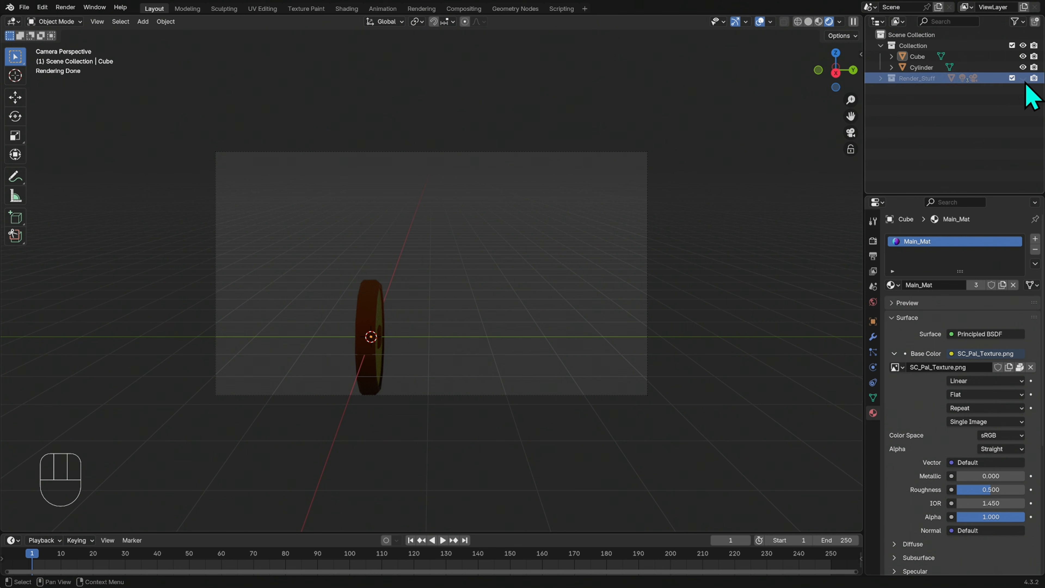
click(1027, 36)
click(1018, 21)
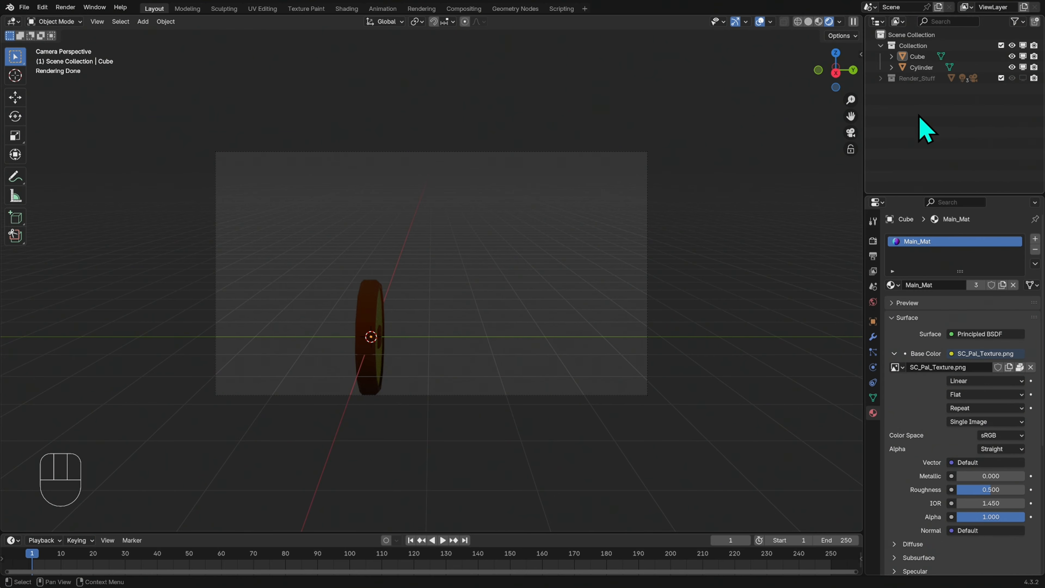
click(1024, 78)
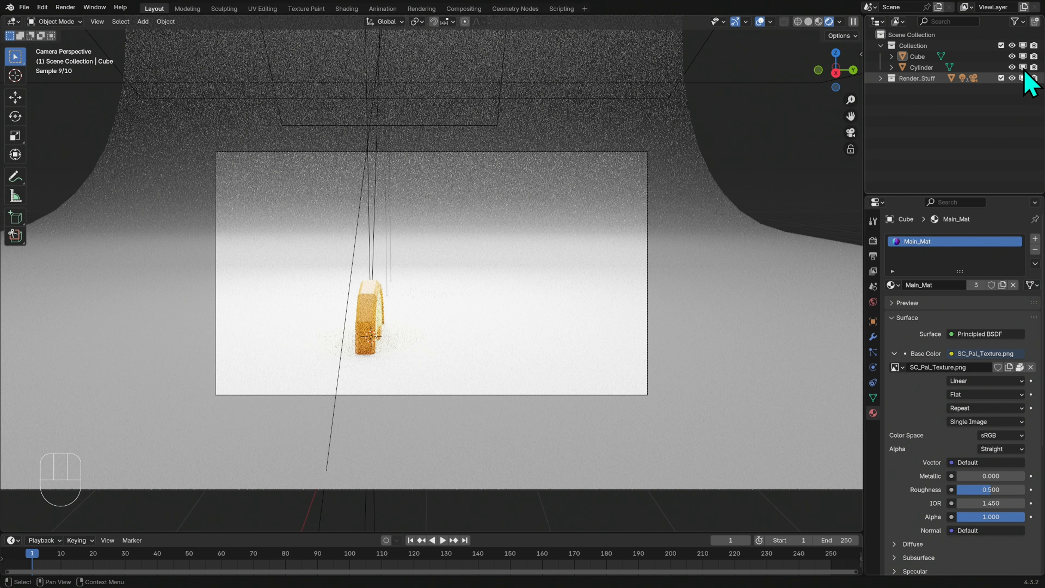
click(1023, 23)
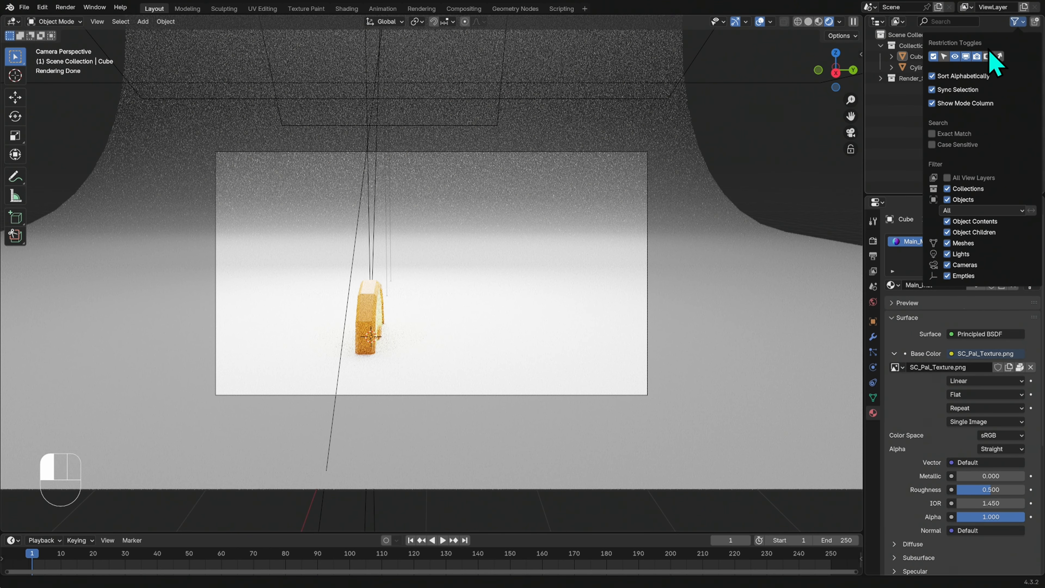
click(1019, 26)
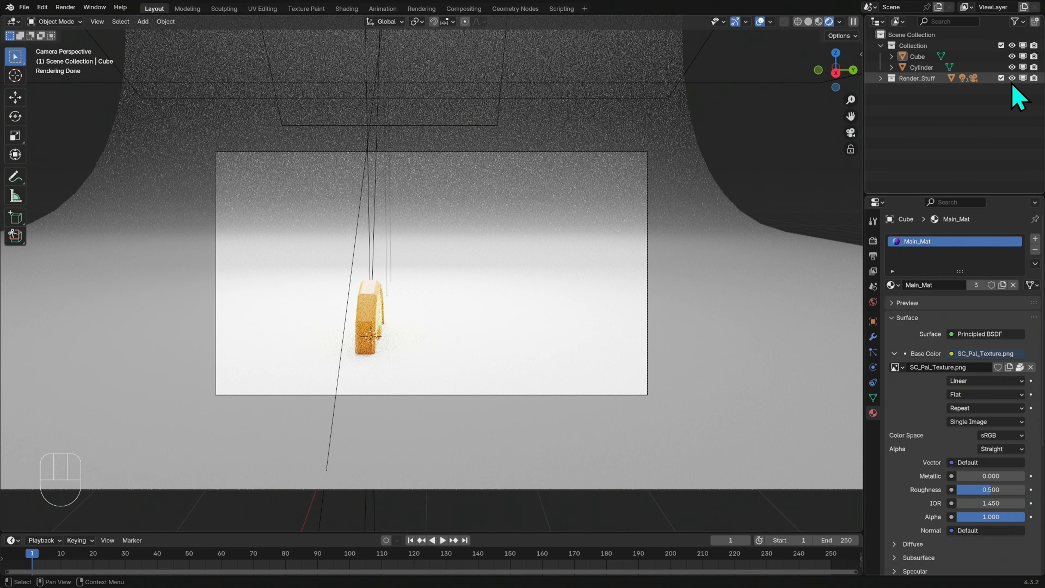
click(1042, 97)
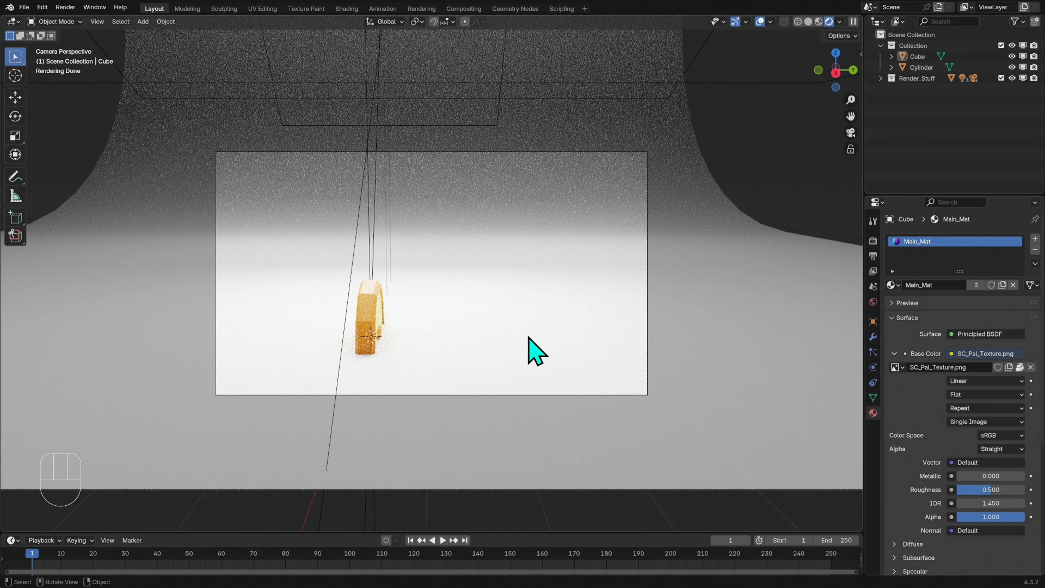
Return to Material Preview shading and join the central cube into the disc, keeping the disc as the active object.
click(819, 22)
mouse_move(695, 144)
middle_down()
mouse_move(541, 343)
mouse_move(602, 338)
mouse_move(405, 330)
middle_up()
click(403, 323)
mouse_move(556, 346)
middle_down()
mouse_move(576, 343)
mouse_move(583, 369)
mouse_move(557, 356)
middle_up()
ctrl+middle_drag(427, 374, 537, 299)
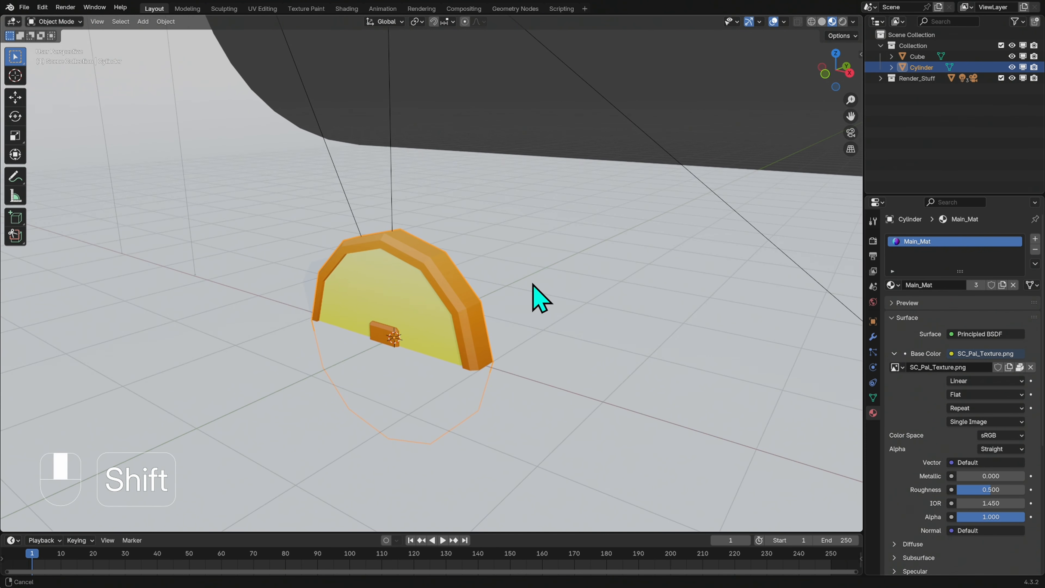
click(385, 345)
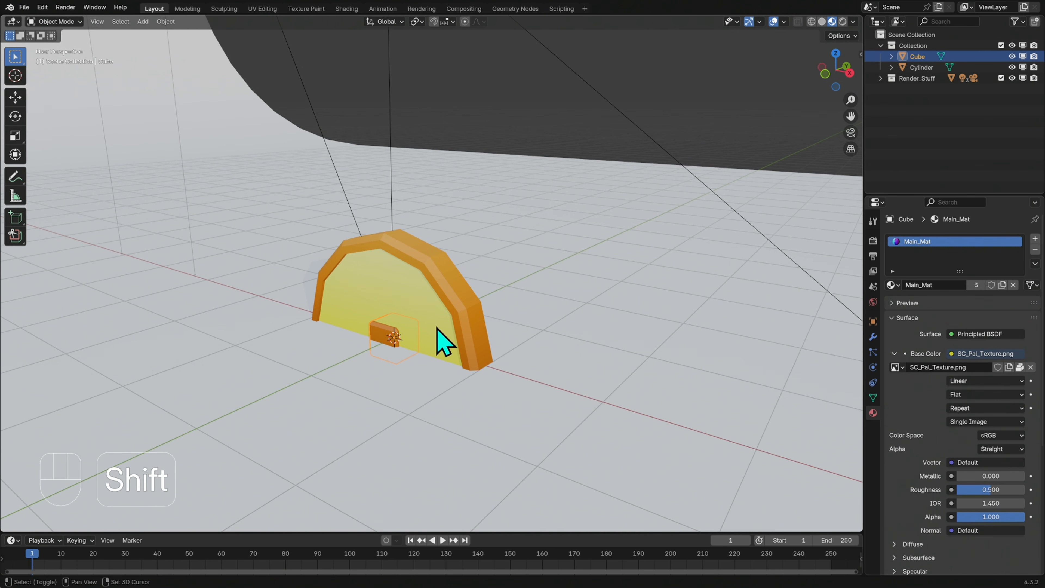
shift+click(471, 355)
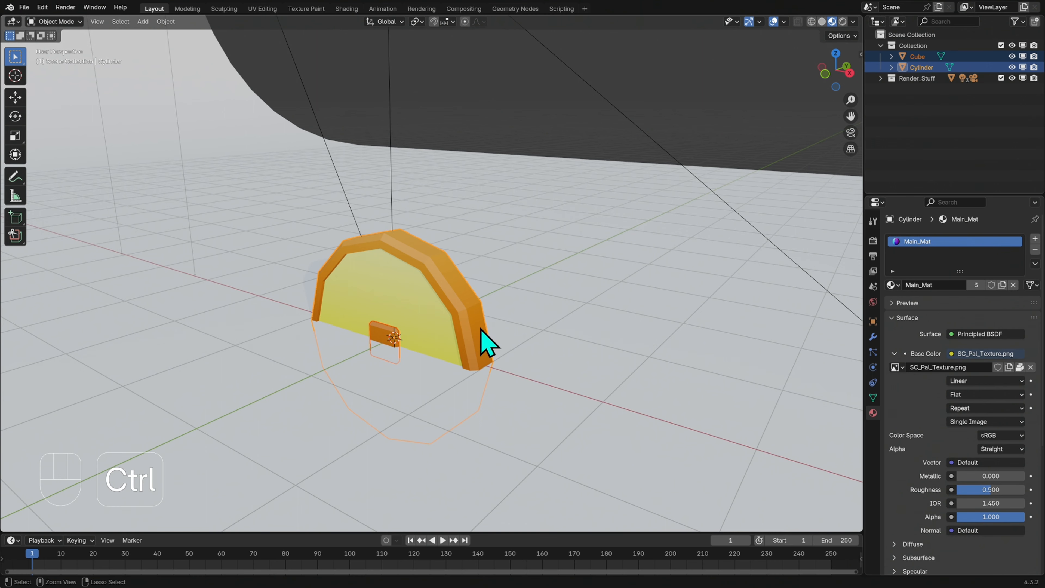
key(ctrl+j)
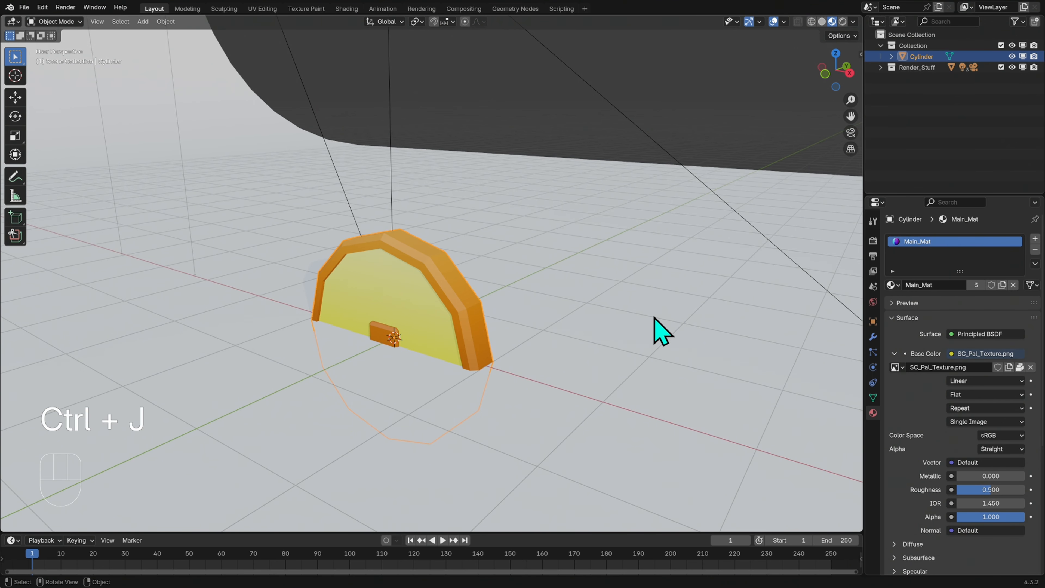
Move the joined disc up 1.168 m along the global Z axis to clear the backdrop floor.
middle_drag(655, 323, 644, 304)
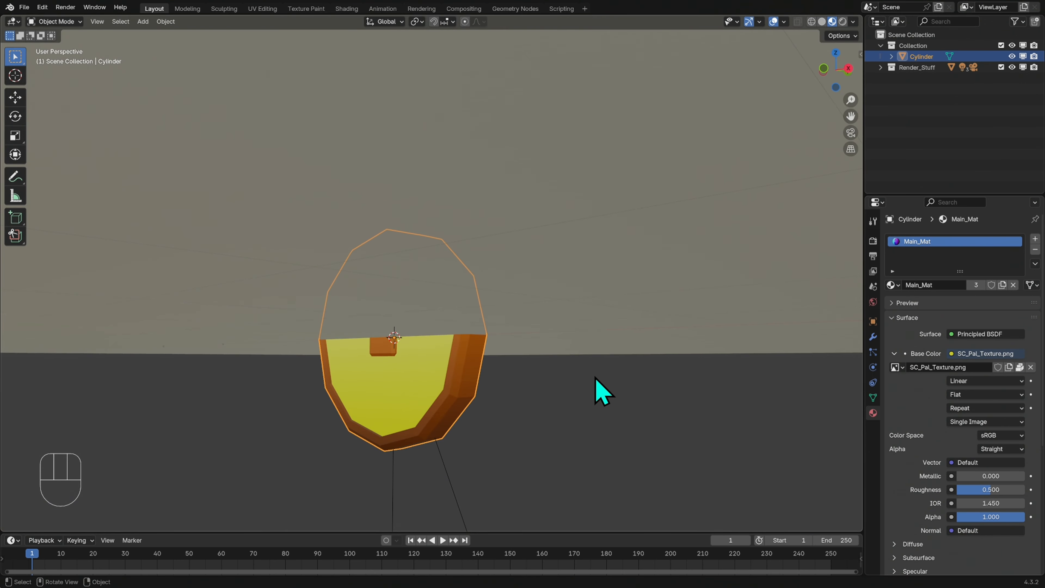
key(g)
key(z)
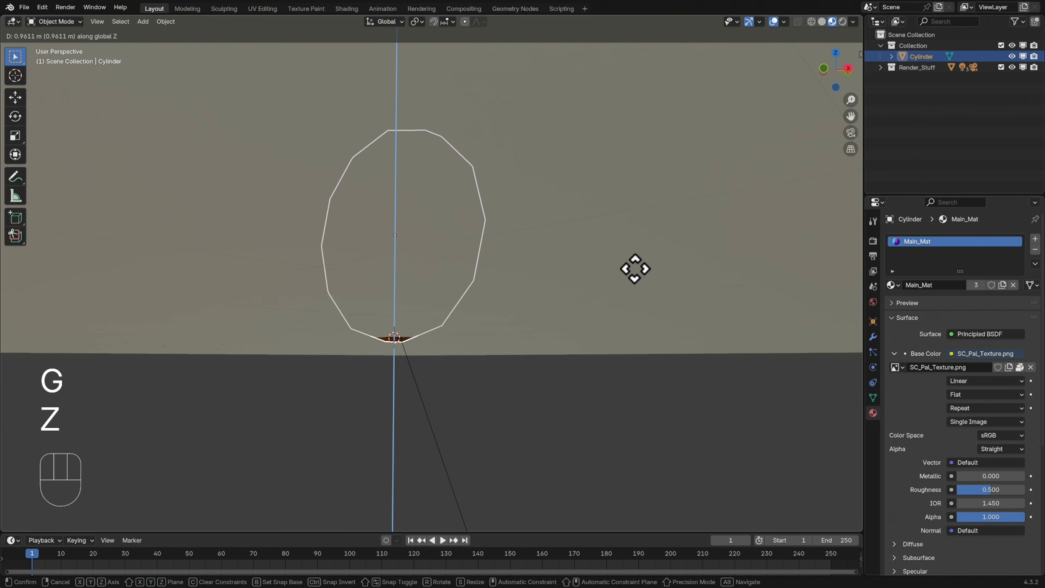
click(644, 257)
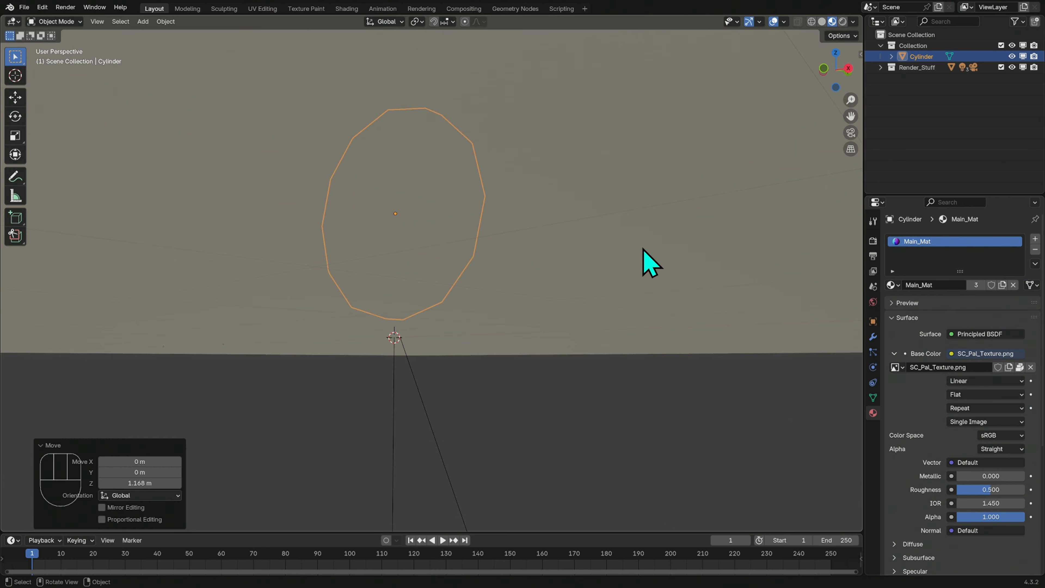
middle_drag(652, 272, 649, 283)
In the camera view, rotate the disc -58.9° about the global Z axis so its front face turns toward the camera.
click(851, 132)
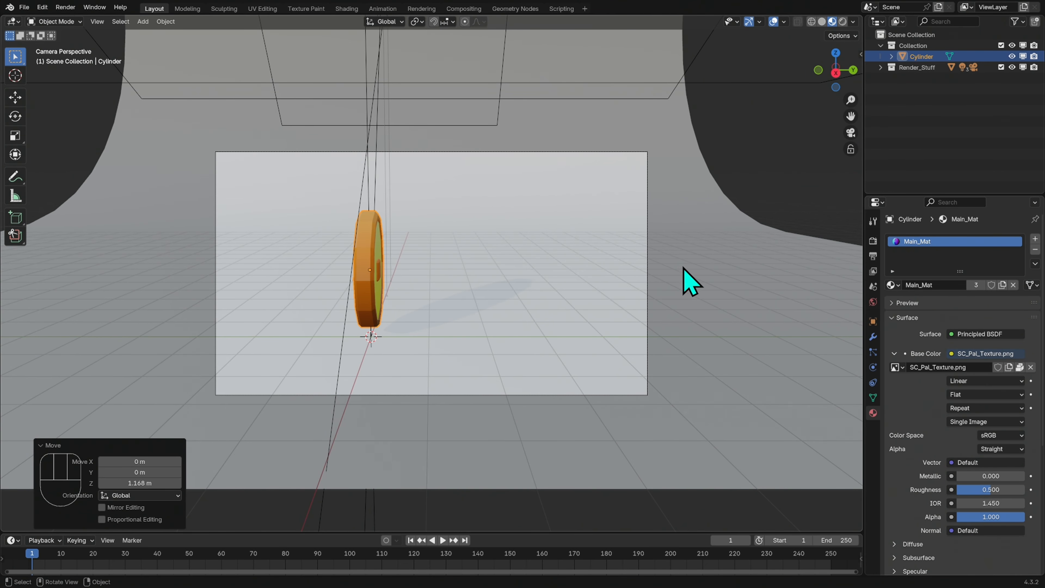
key(r)
key(z)
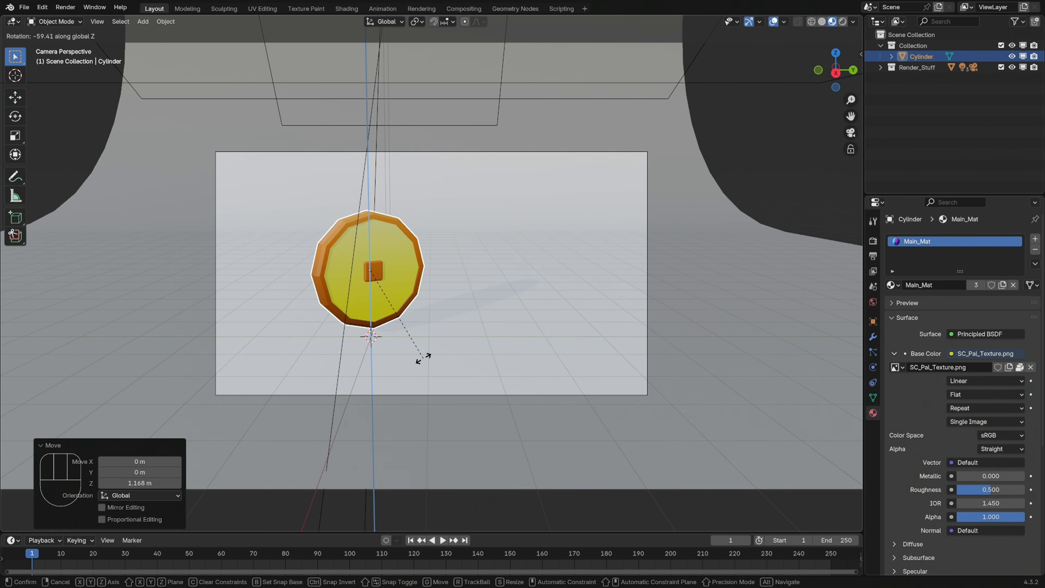
click(424, 359)
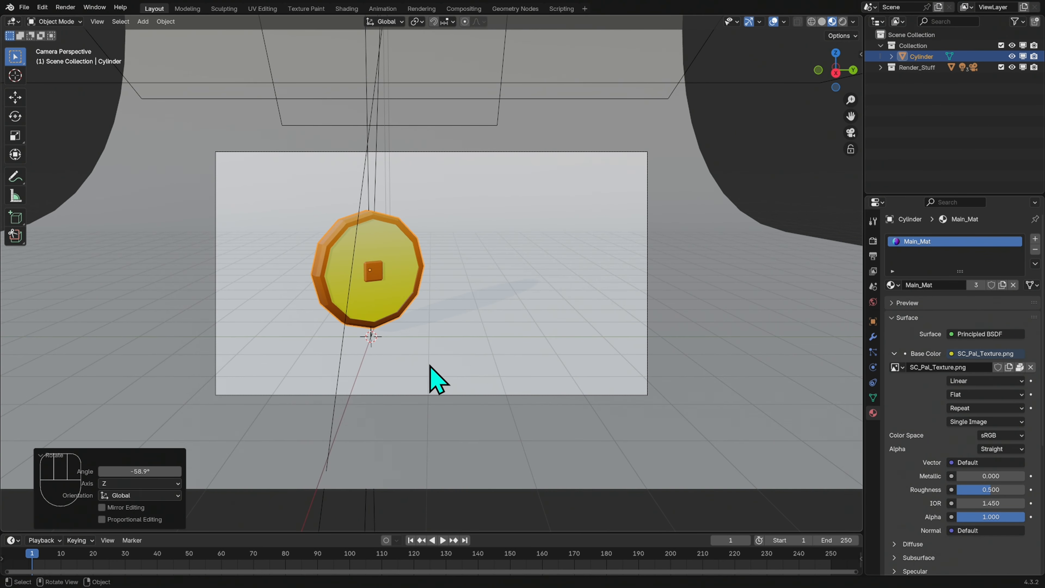
Preview the scene in Rendered shading, then render the image and move the render window toward the middle of the screen.
click(843, 22)
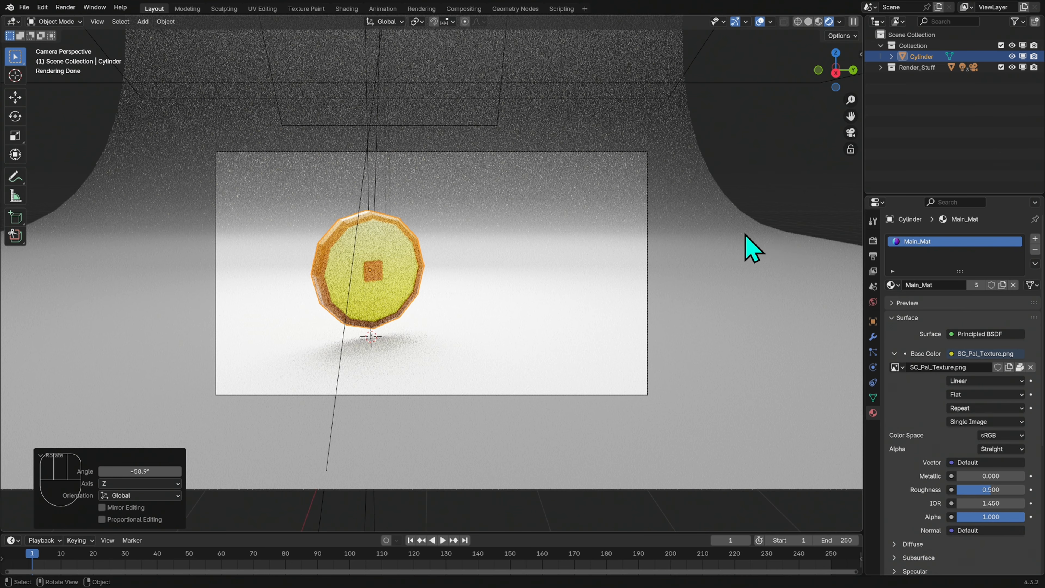
click(65, 7)
click(101, 20)
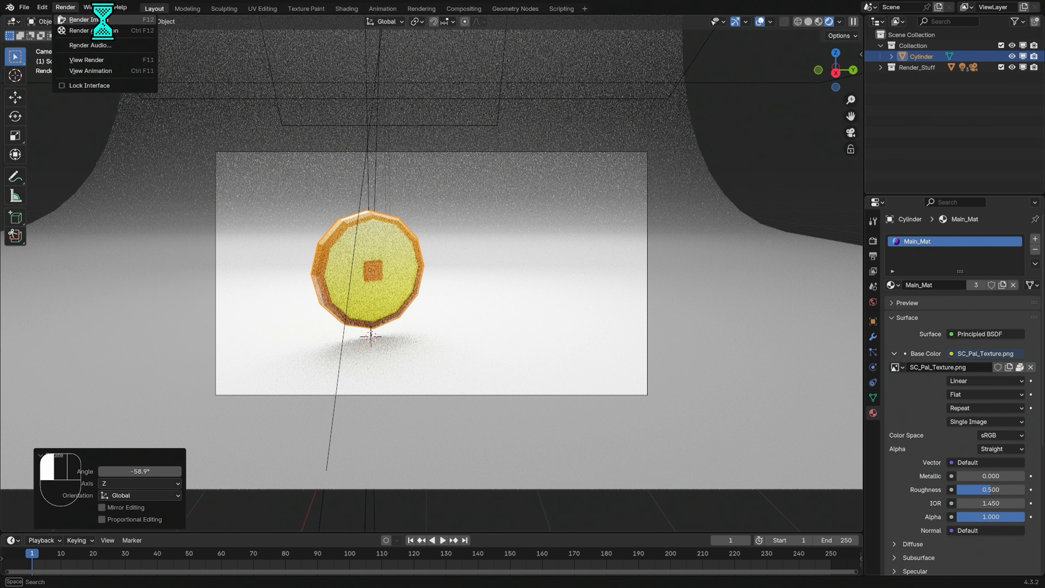
drag(429, 10, 476, 48)
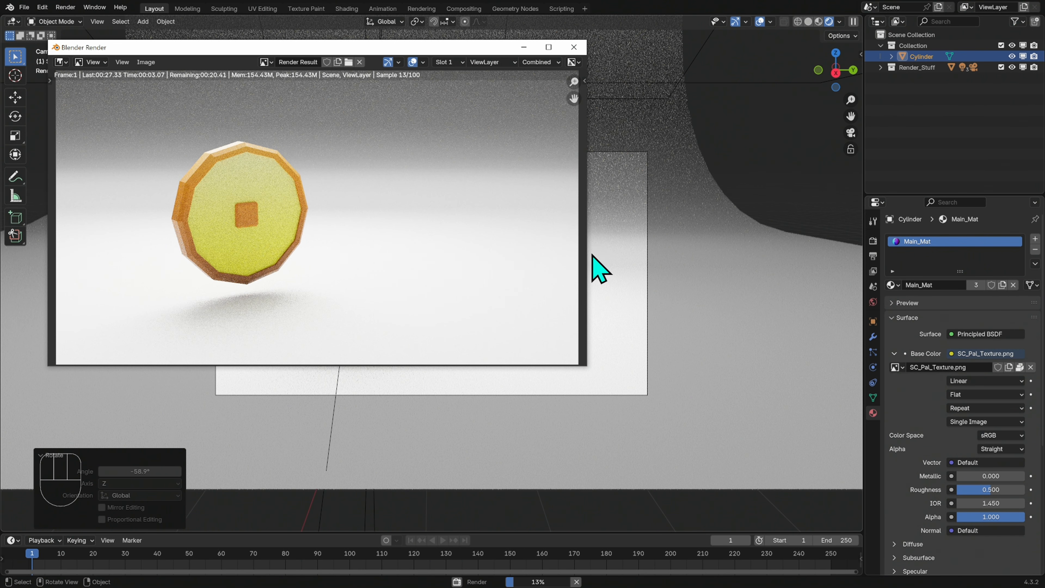
drag(472, 47, 519, 114)
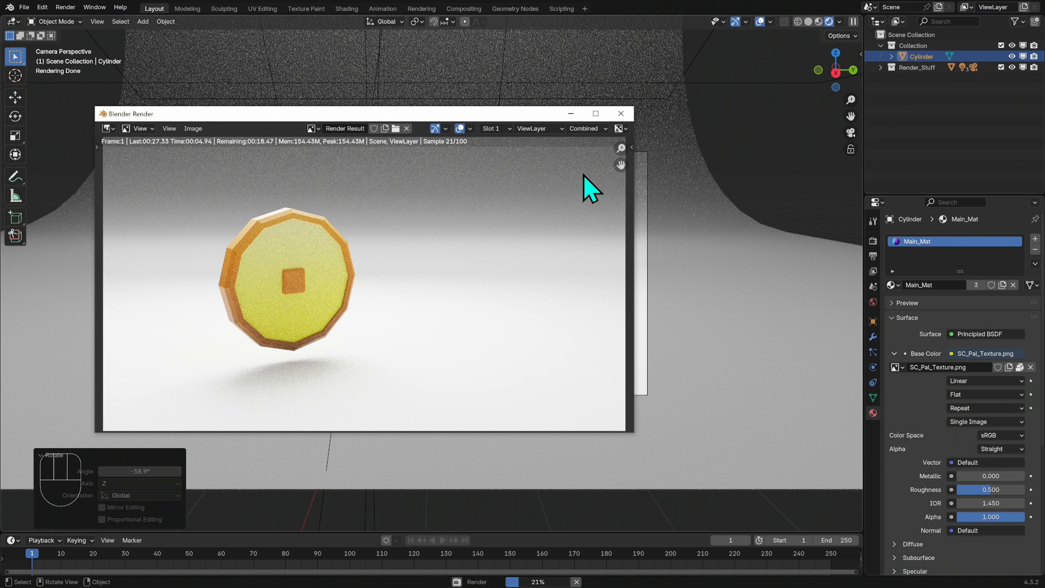